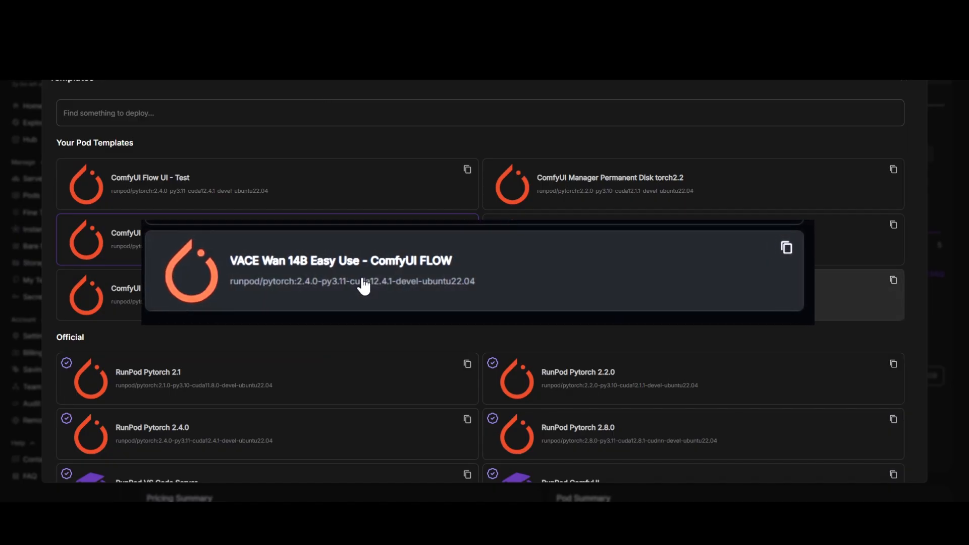
# Choose the VACE Wan 14B Easy Use - ComfyUI FLOW template and deploy the single-L40S pod on demand.
pyautogui.click(622, 300)
pyautogui.scroll(-2, 471, 212)
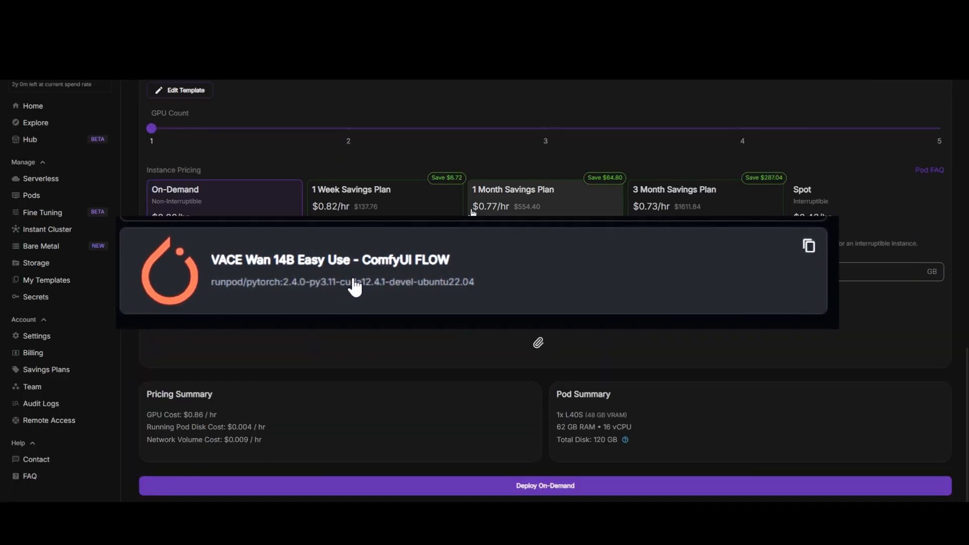
pyautogui.click(515, 485)
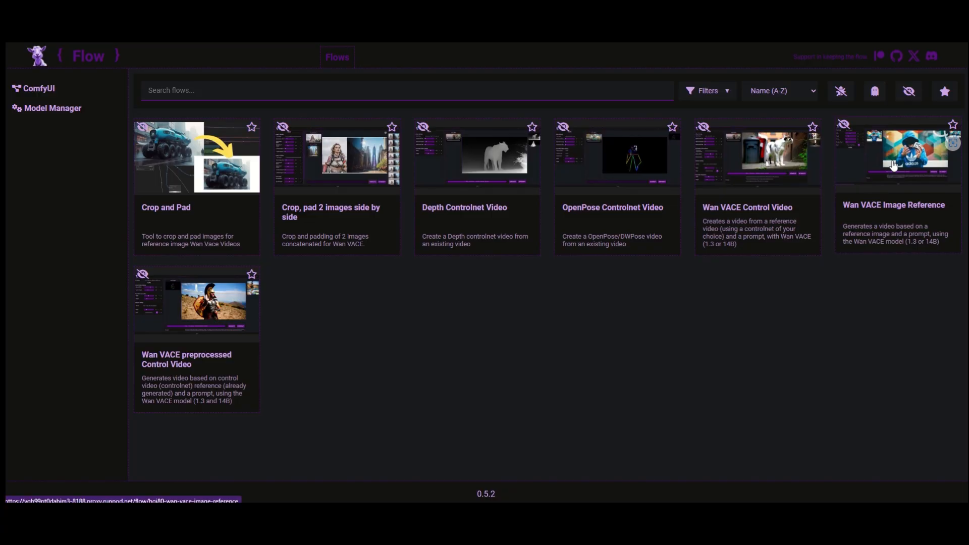
# Open the Wan VACE Image Reference flow and load the padded blue truck picture as its reference image.
pyautogui.click(893, 166)
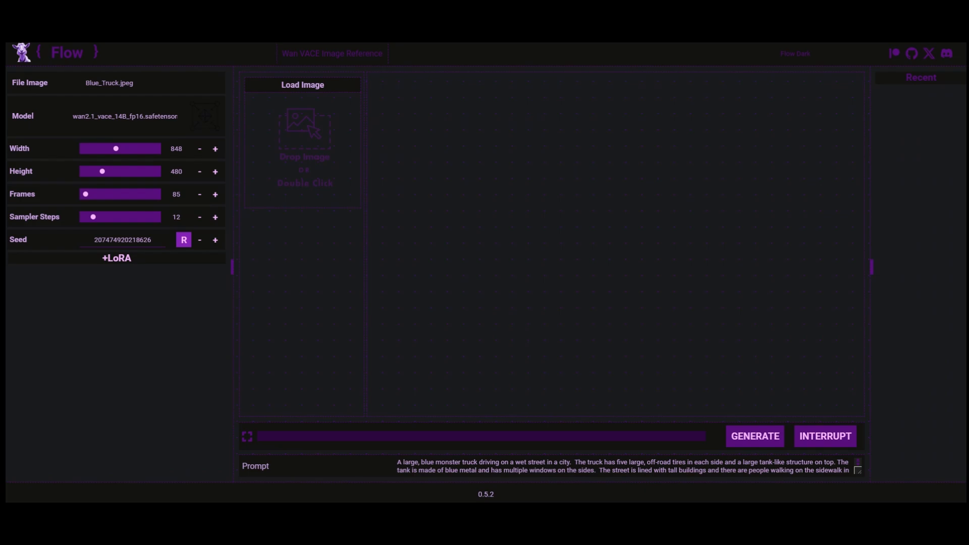
pyautogui.moveTo(253, 212); pyautogui.dragTo(309, 161)
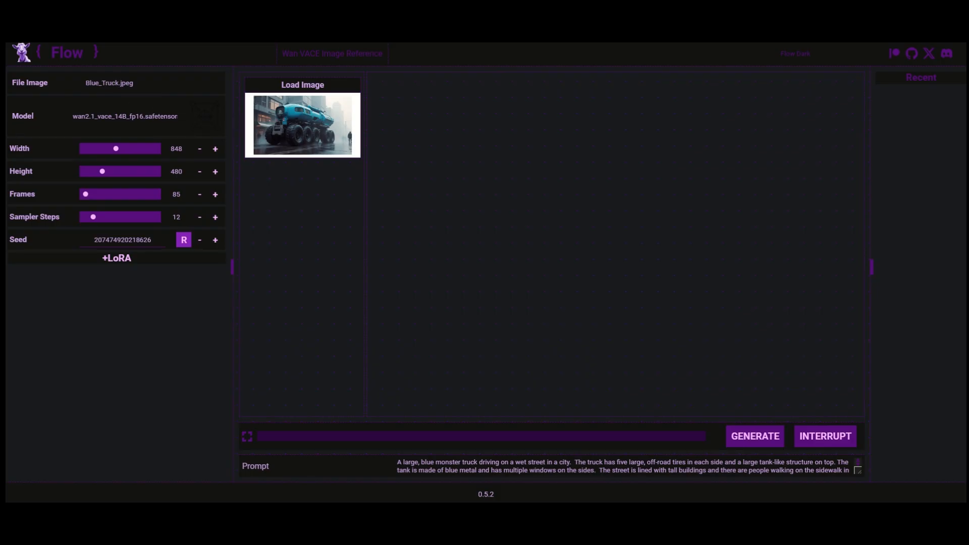
# Switch the model to VACE-Wan2.1-1.3B-Preview.safetensors and back to wan2.1_vace_14B_fp16.safetensors.
pyautogui.click(132, 126)
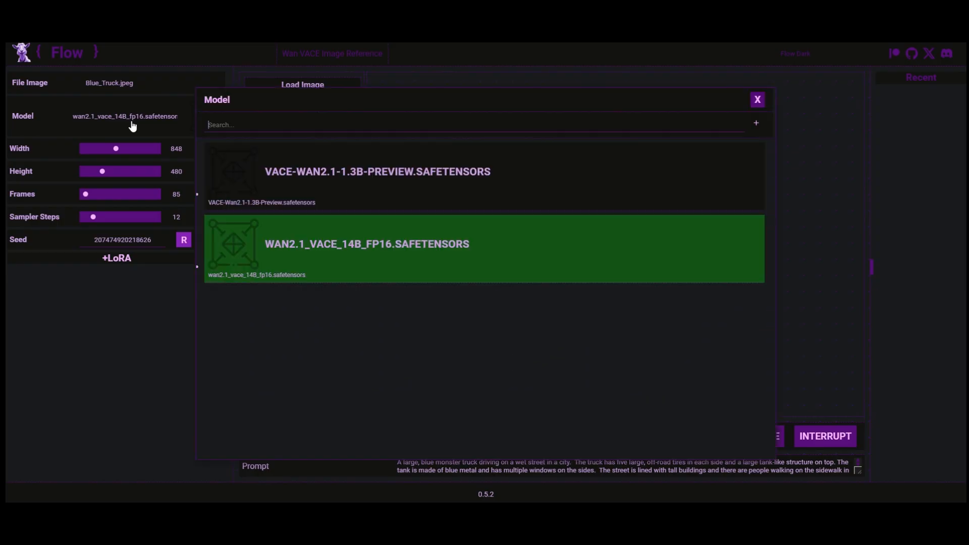
pyautogui.click(401, 174)
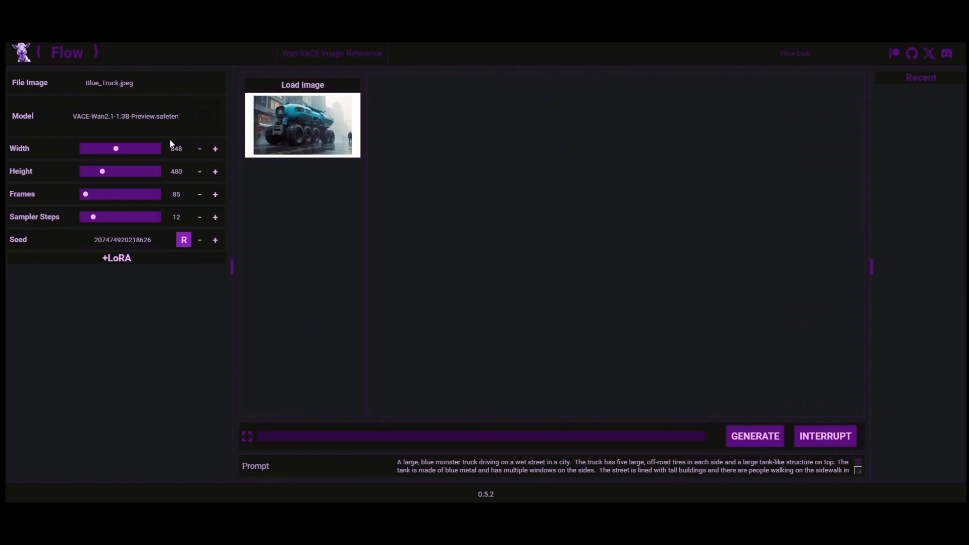
pyautogui.click(140, 122)
pyautogui.click(351, 236)
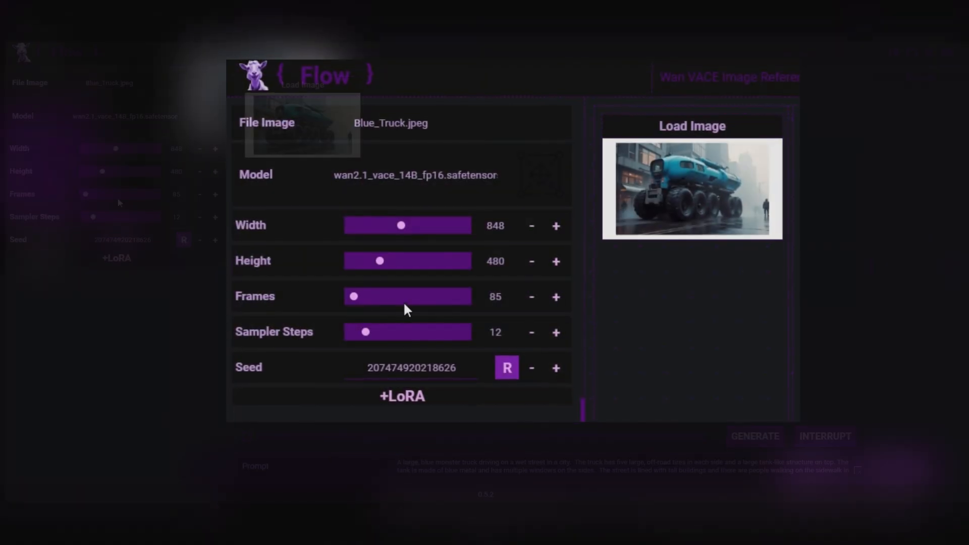
# Set the number of video frames to 81.
pyautogui.click(532, 297)
pyautogui.click(533, 297)
pyautogui.click(532, 297)
pyautogui.click(533, 297)
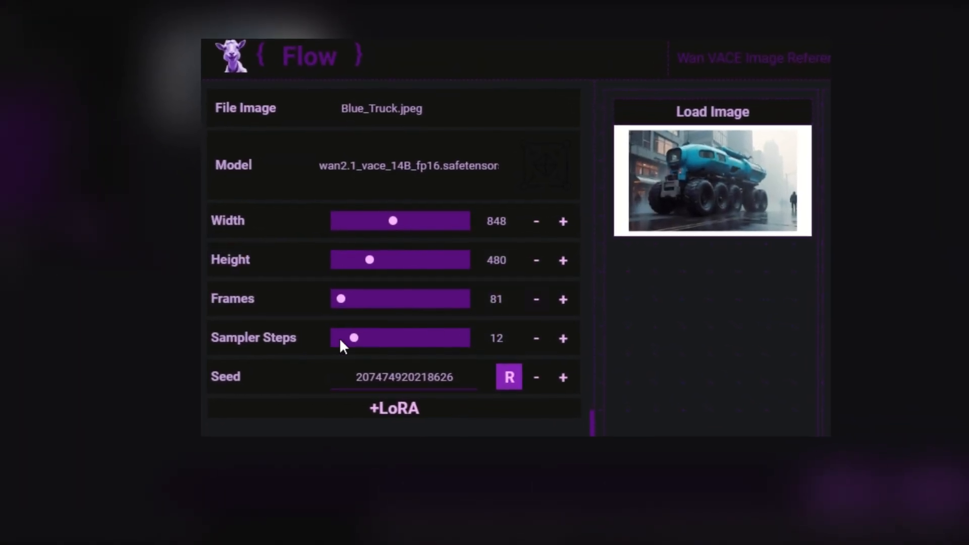
# Raise the sampler steps to 20 and randomize the seed.
pyautogui.click(564, 340)
pyautogui.click(564, 340)
pyautogui.click(565, 339)
pyautogui.click(565, 339)
pyautogui.click(564, 340)
pyautogui.click(565, 339)
pyautogui.click(564, 340)
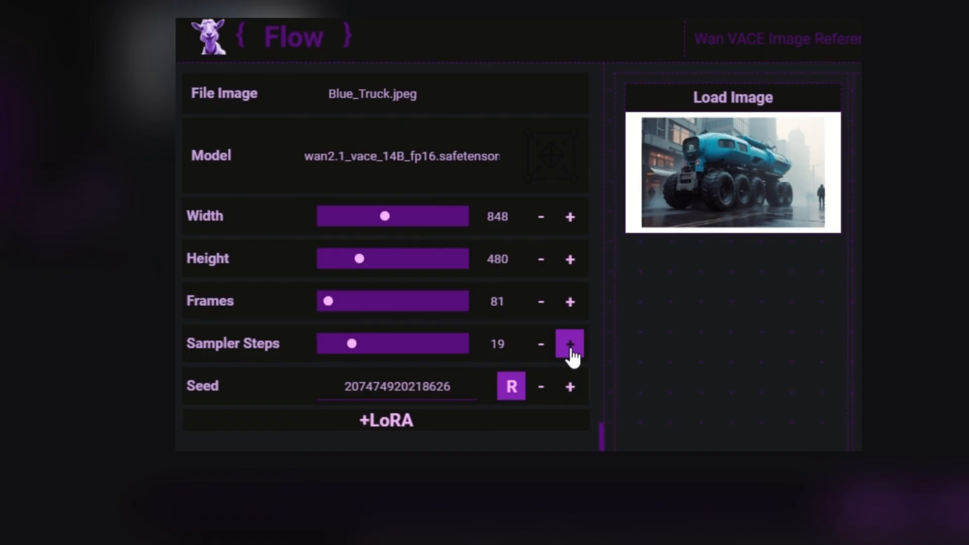
pyautogui.click(565, 340)
pyautogui.click(512, 388)
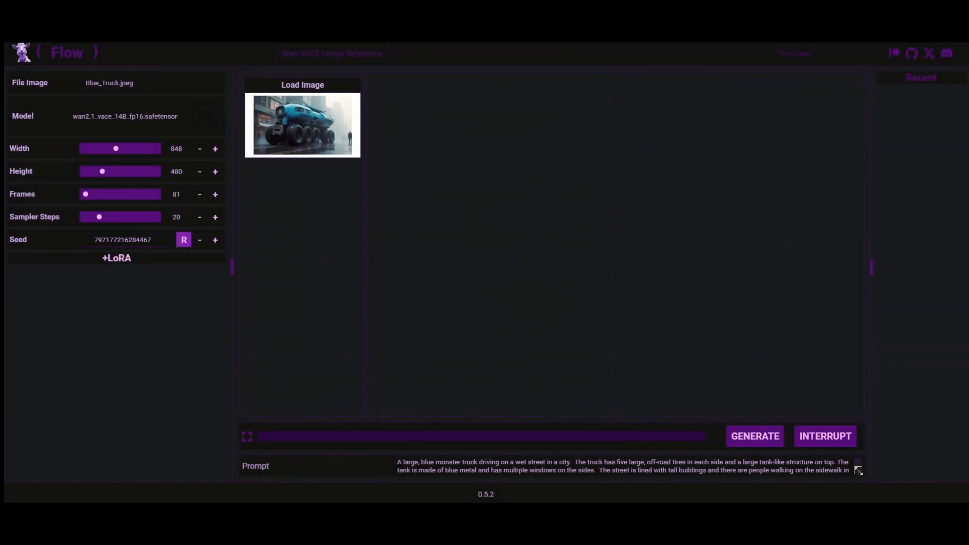
# Enlarge the prompt box and break the prompt into separate lines before "The truck has five large" and "The street is lined".
pyautogui.moveTo(857, 471); pyautogui.dragTo(864, 472)
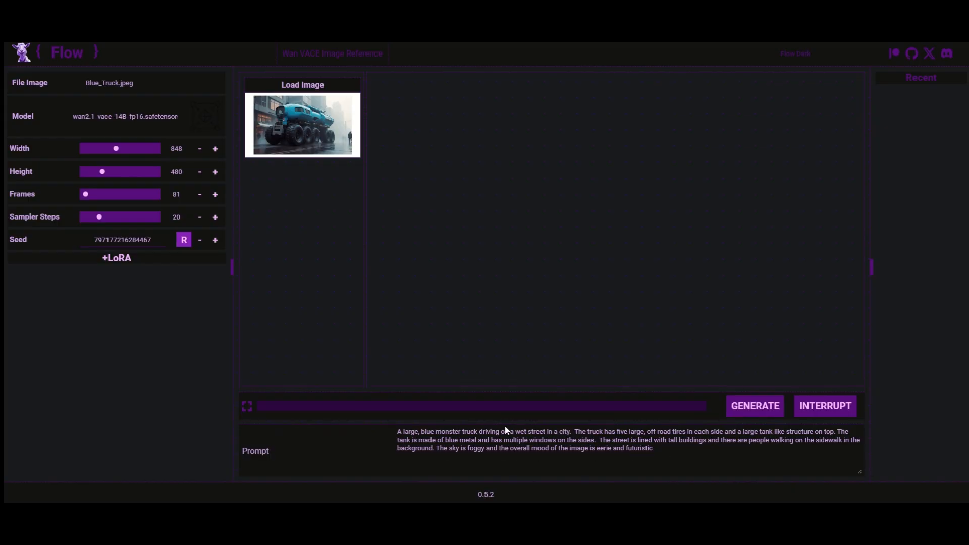
pyautogui.click(575, 432)
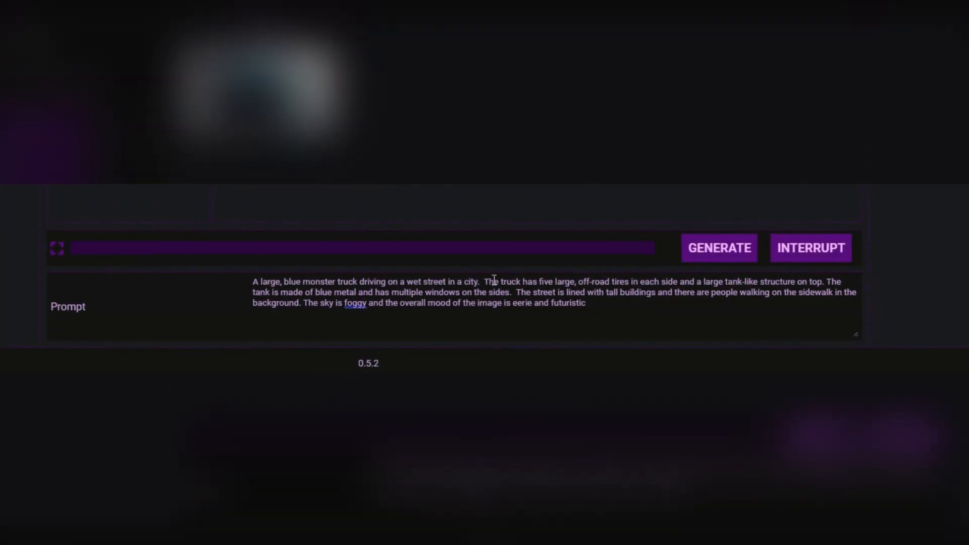
pyautogui.press('Return')
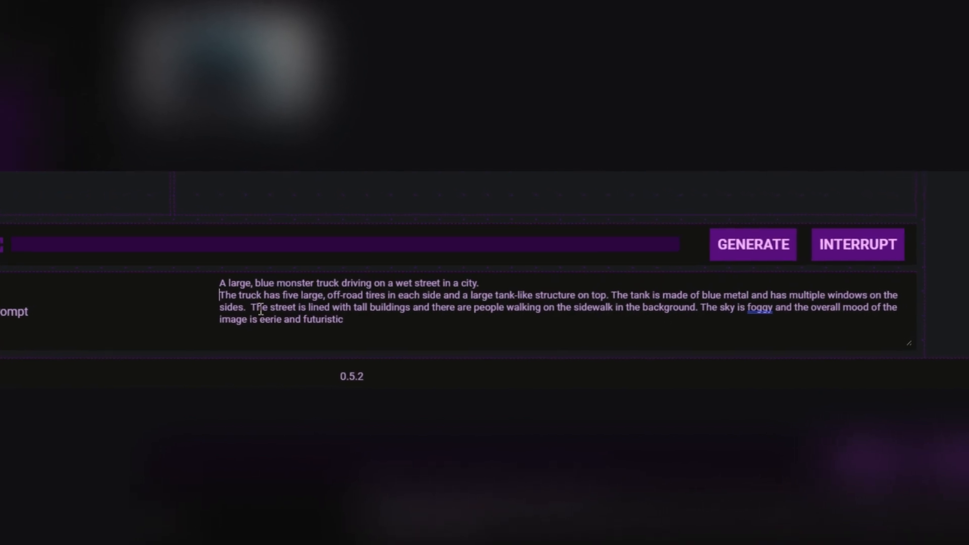
pyautogui.click(251, 308)
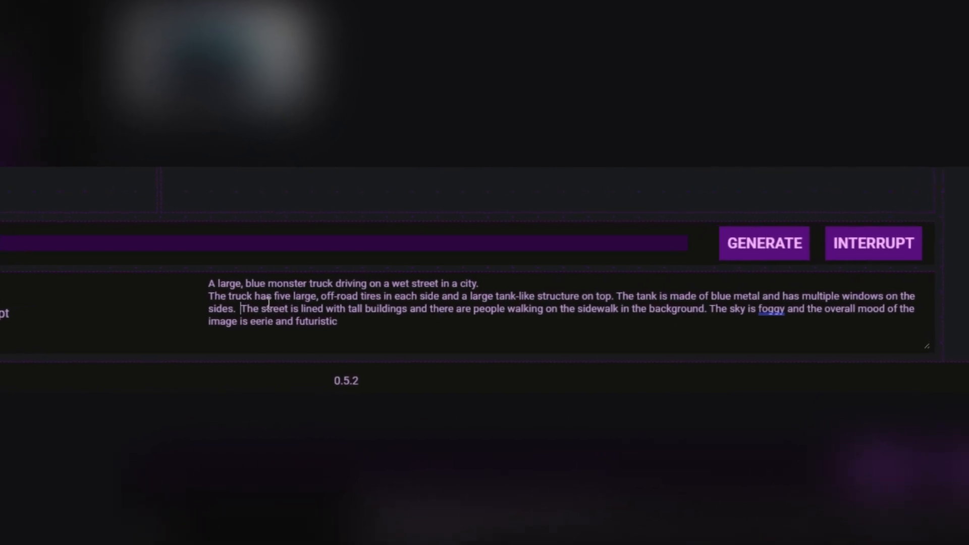
pyautogui.press('Return')
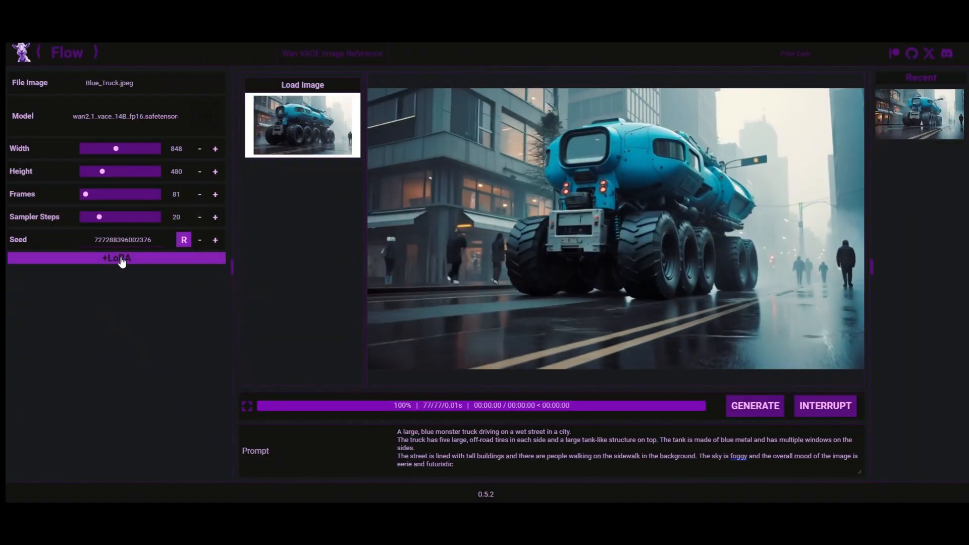
# Add the Wan21_CausVid_14B_T2V_lora_rank32 LoRA and set the sampler steps to 6.
pyautogui.click(121, 260)
pyautogui.click(114, 289)
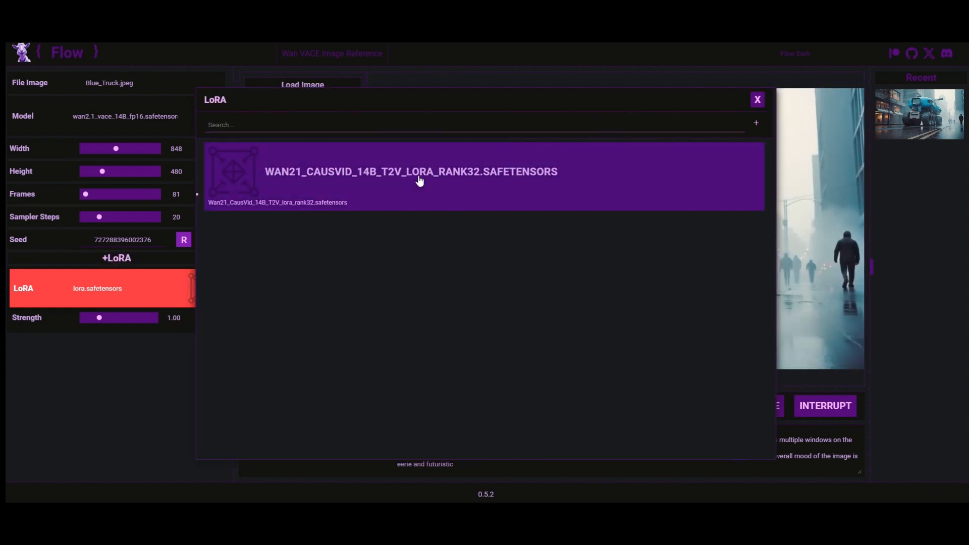
pyautogui.click(419, 176)
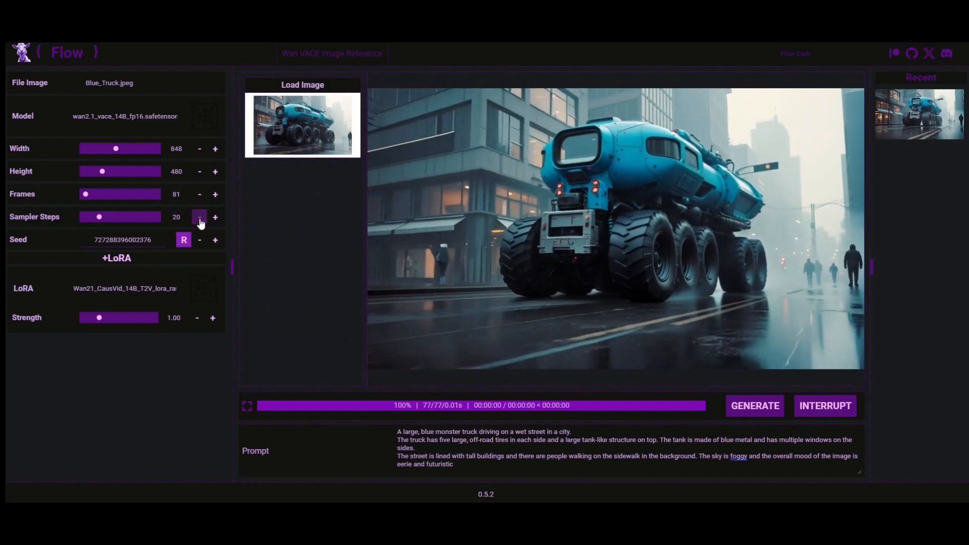
pyautogui.doubleClick(176, 220)
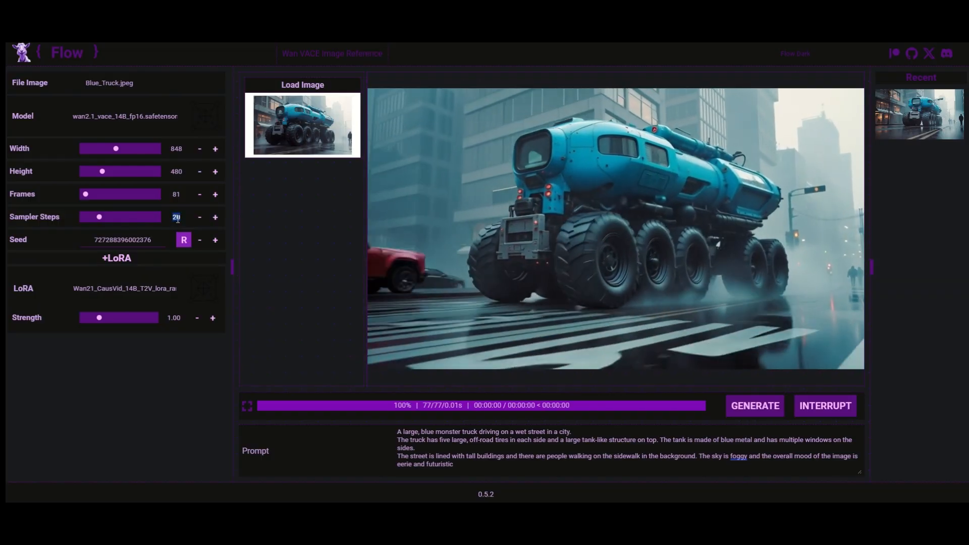
pyautogui.write('6')
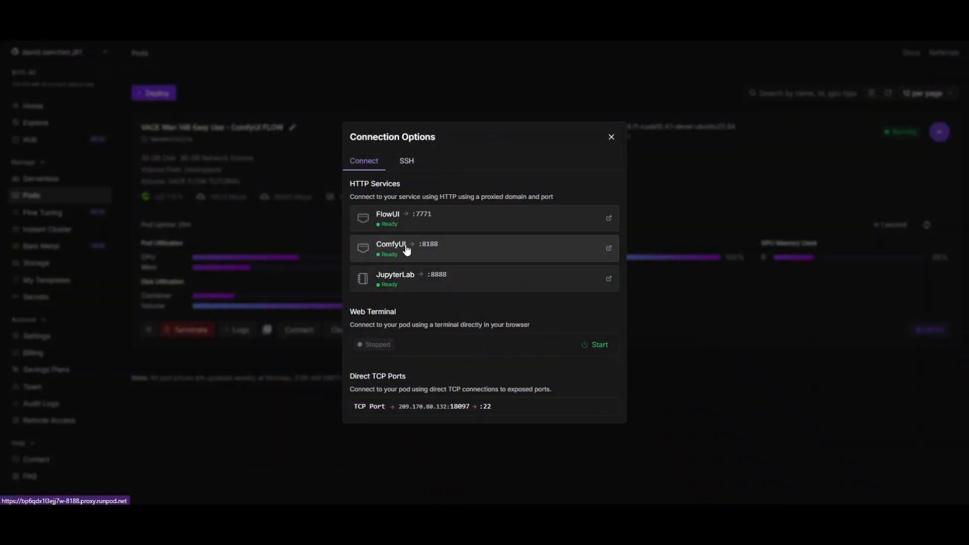
# Open the pod's ComfyUI service on port 8188 and load Wan_VACE_reference_1_image.json from the VACE workflows folder.
pyautogui.click(399, 245)
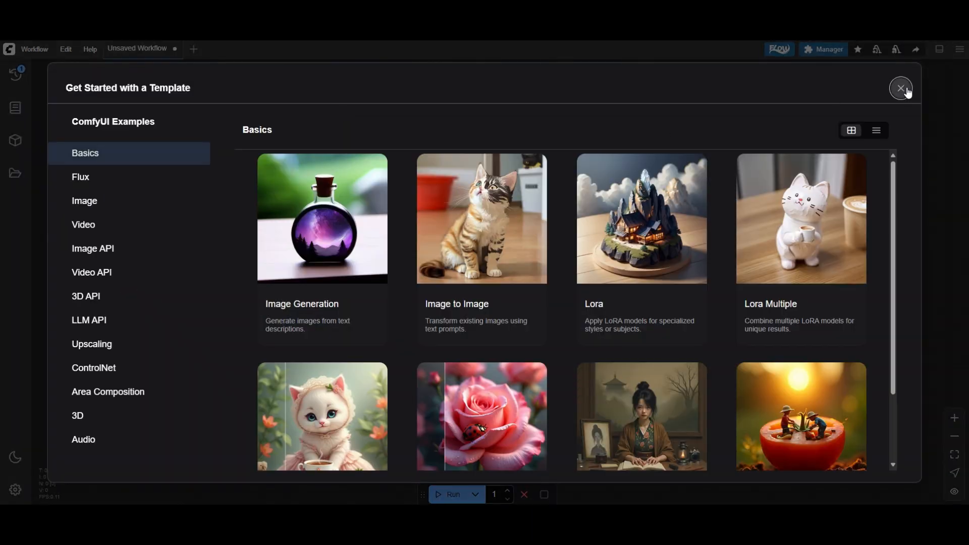
pyautogui.click(901, 89)
pyautogui.click(12, 181)
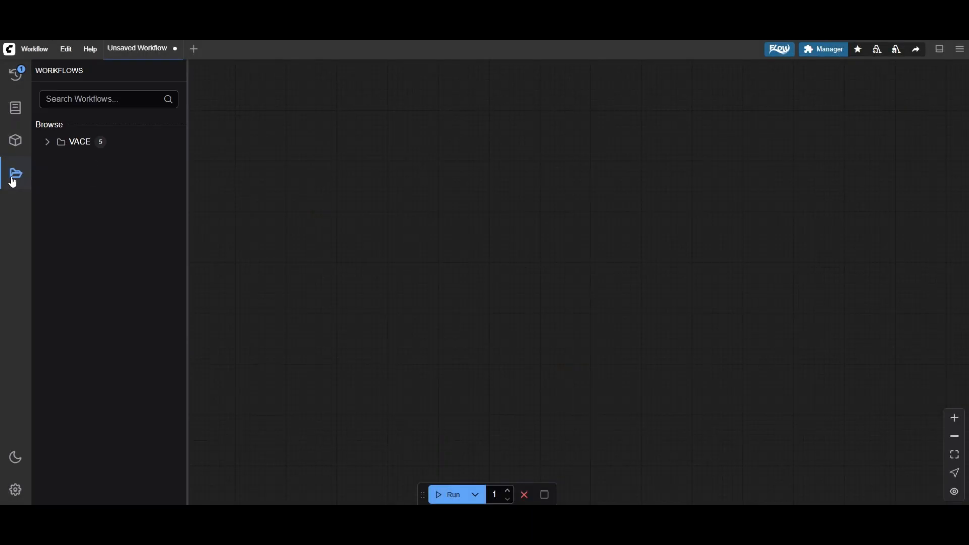
pyautogui.click(43, 147)
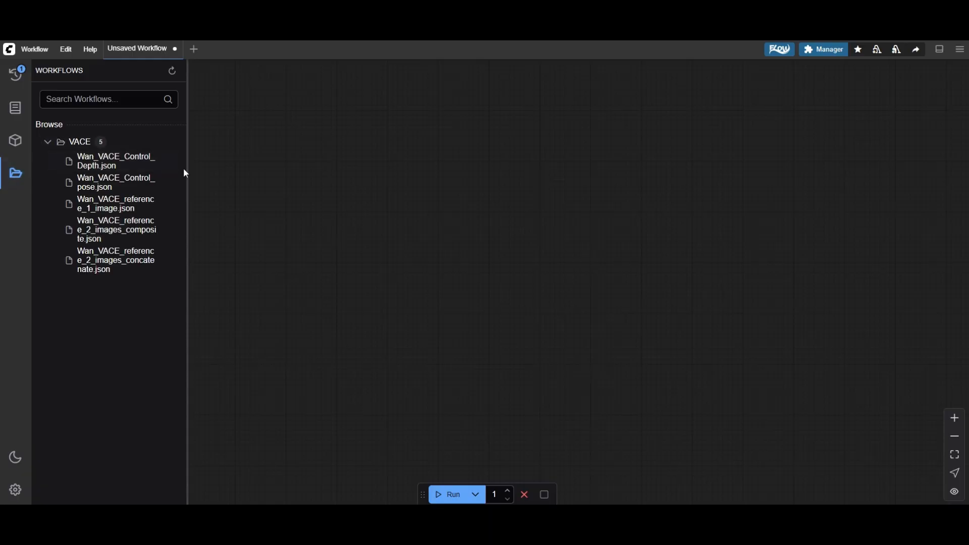
pyautogui.moveTo(188, 171); pyautogui.dragTo(314, 166)
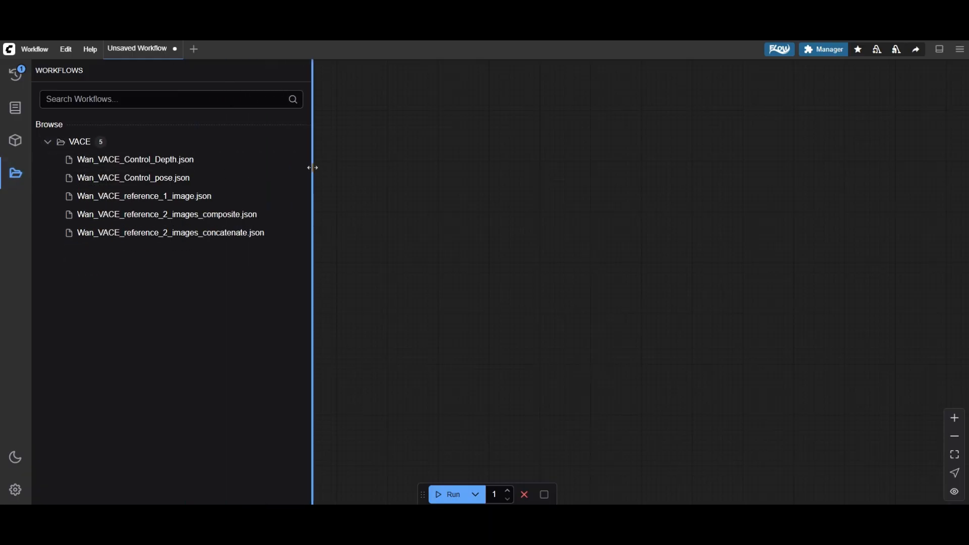
pyautogui.click(171, 195)
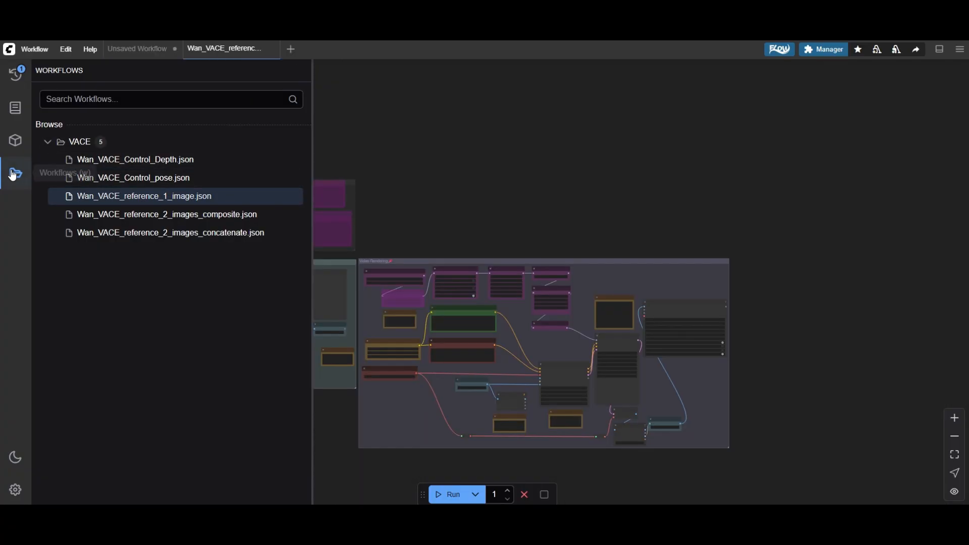
pyautogui.click(14, 176)
pyautogui.scroll(-5, 234, 174)
pyautogui.scroll(14, 192, 258)
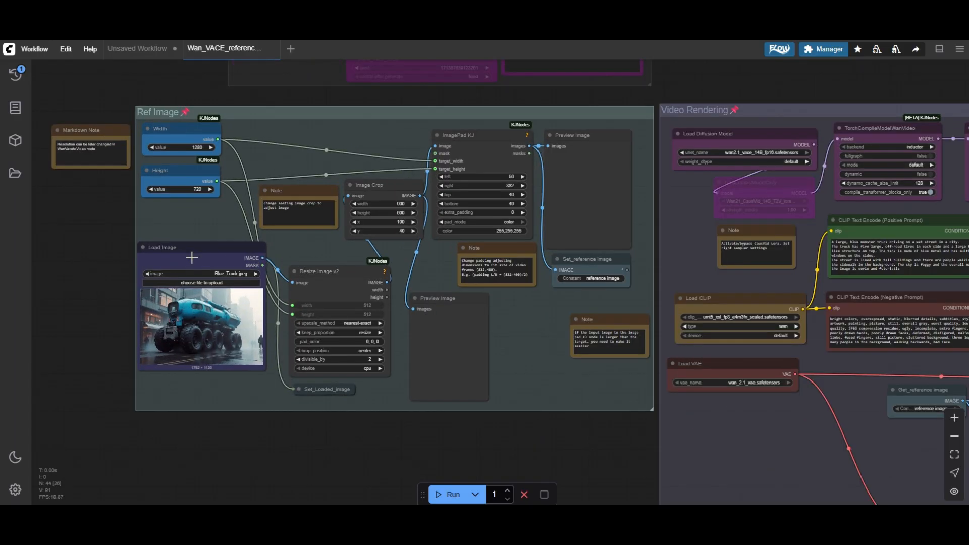
pyautogui.scroll(1, 192, 258)
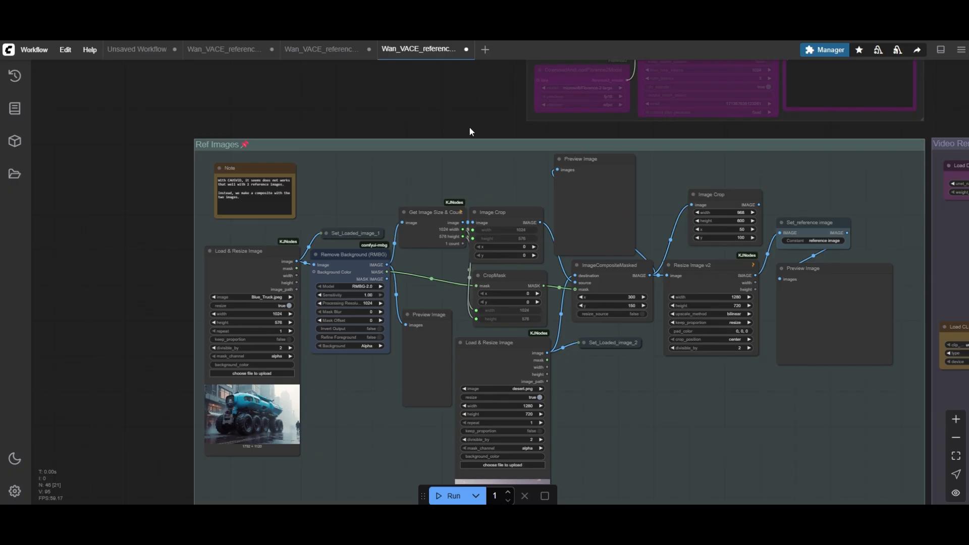
# Examine the Ref Images nodes that remove the truck's background and composite it onto desert.png in the two-image workflow.
pyautogui.scroll(5, 427, 291)
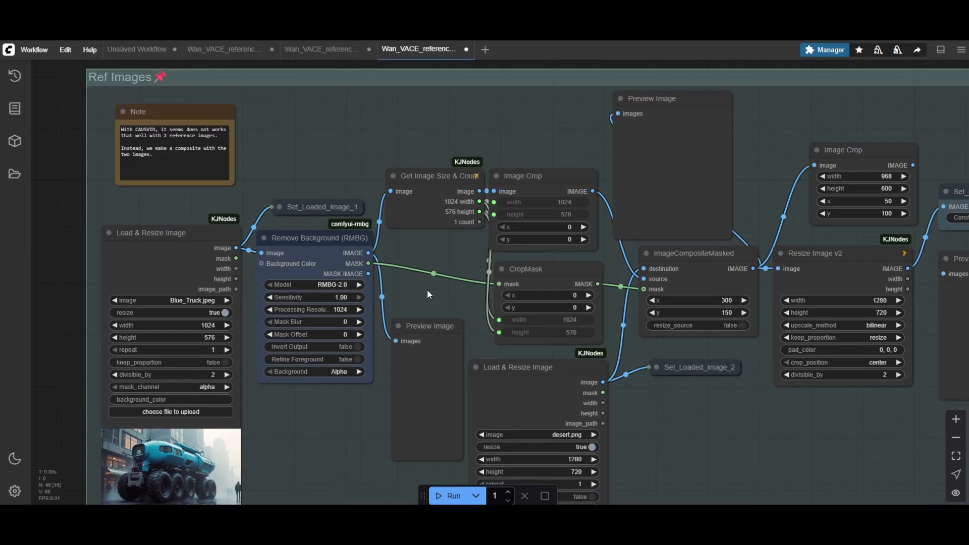
pyautogui.scroll(-7, 427, 290)
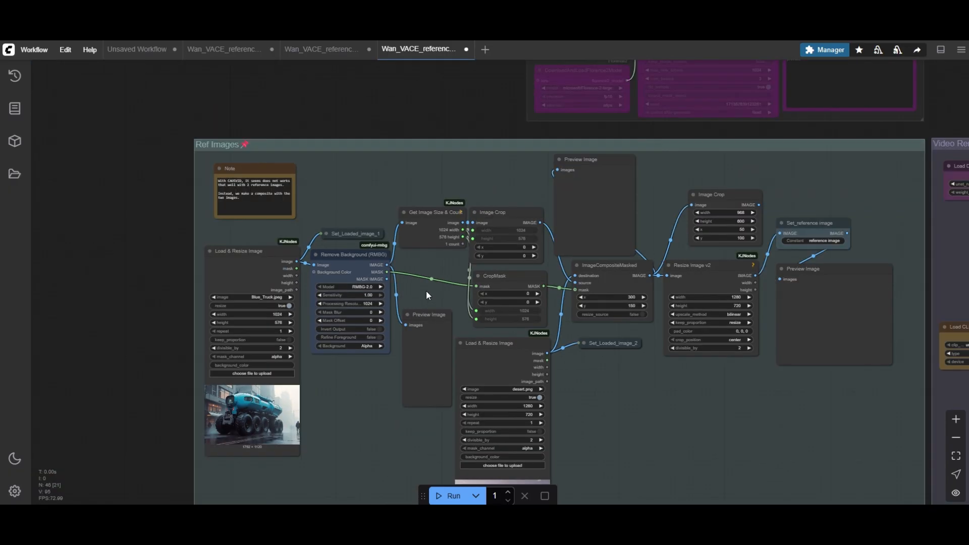
pyautogui.moveTo(400, 424); pyautogui.dragTo(382, 344)
pyautogui.scroll(4, 344, 242)
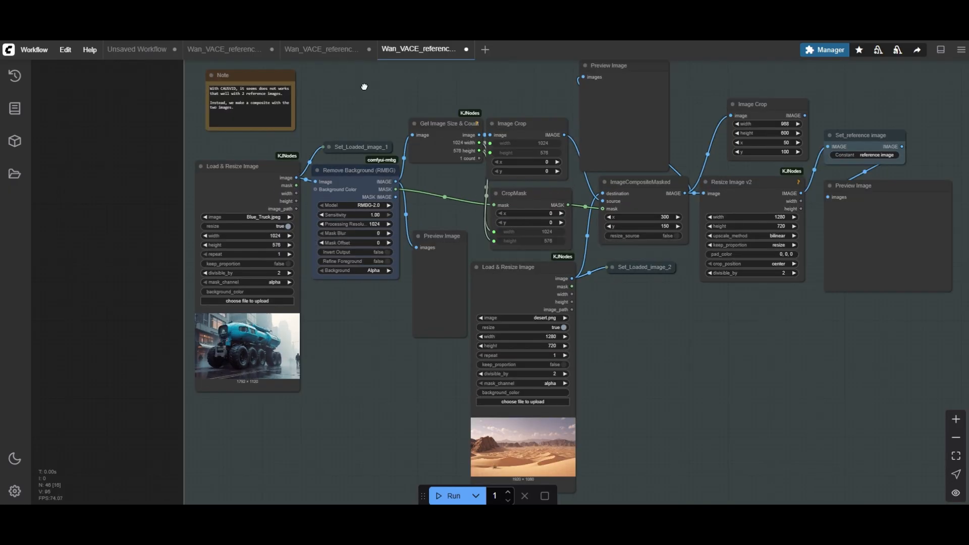
pyautogui.moveTo(365, 87); pyautogui.dragTo(255, 71)
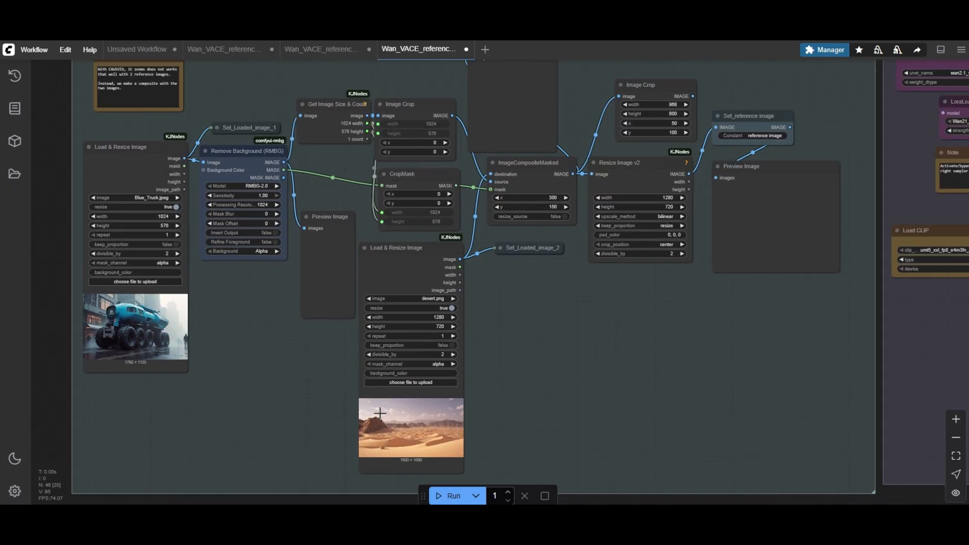
pyautogui.scroll(-1, 540, 324)
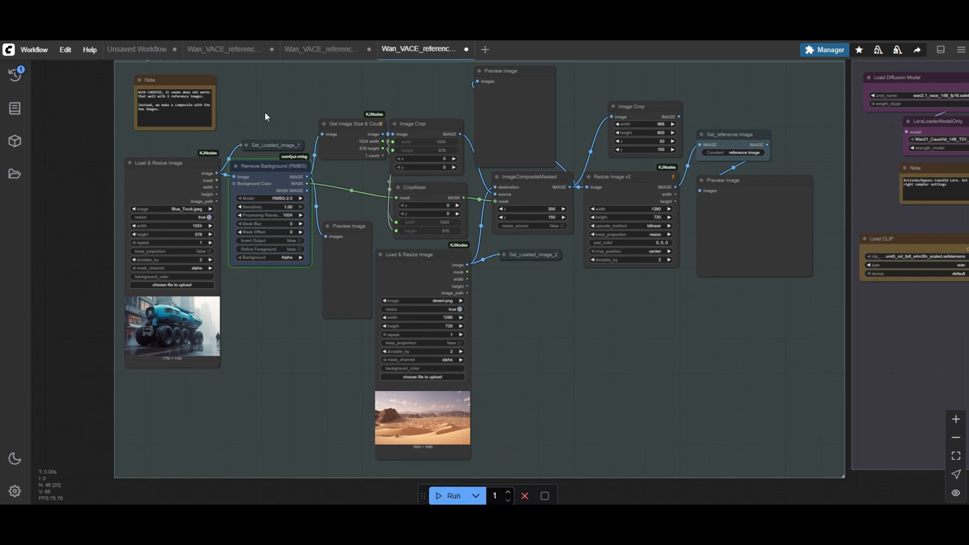
pyautogui.scroll(1, 265, 111)
pyautogui.scroll(-1, 264, 116)
pyautogui.scroll(4, 280, 167)
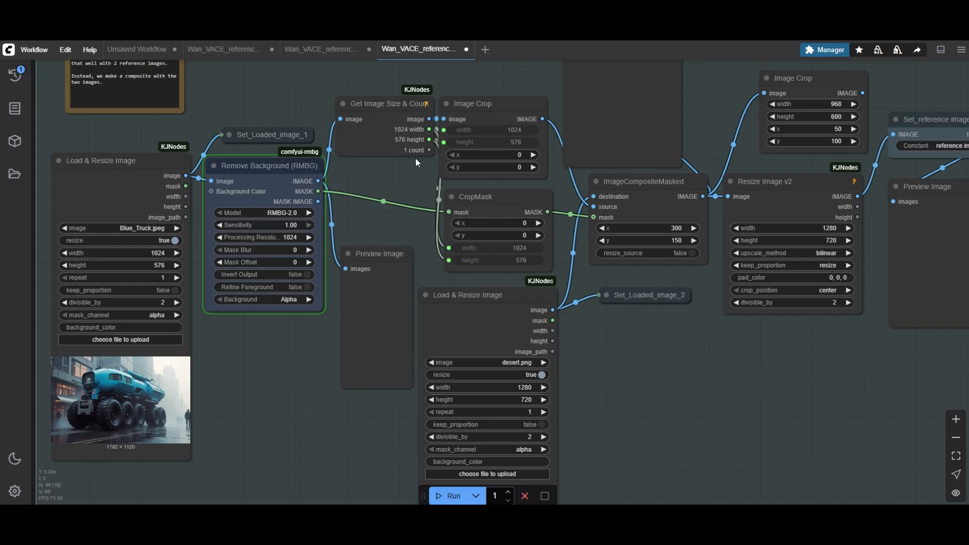
pyautogui.scroll(-3, 415, 158)
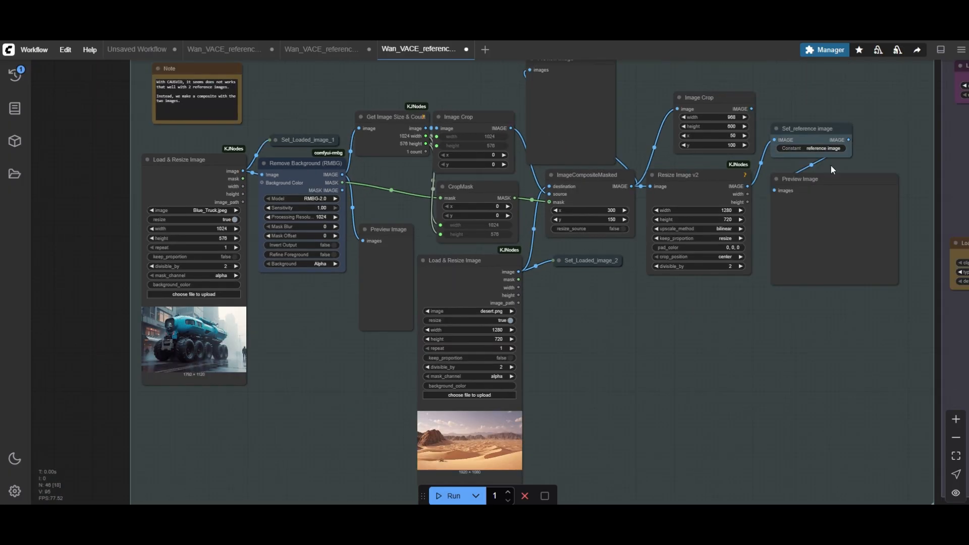
pyautogui.scroll(5, 770, 114)
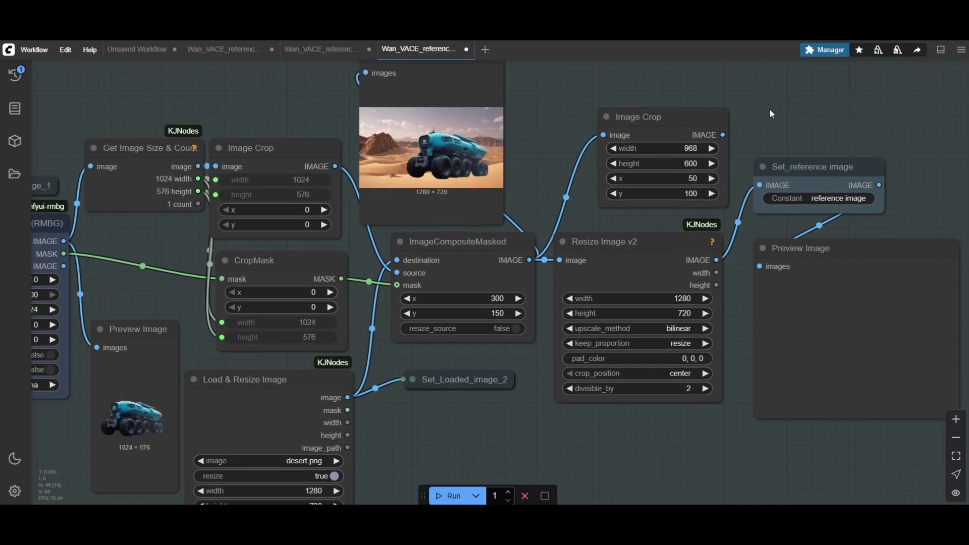
pyautogui.scroll(-6, 769, 111)
pyautogui.scroll(10, 839, 306)
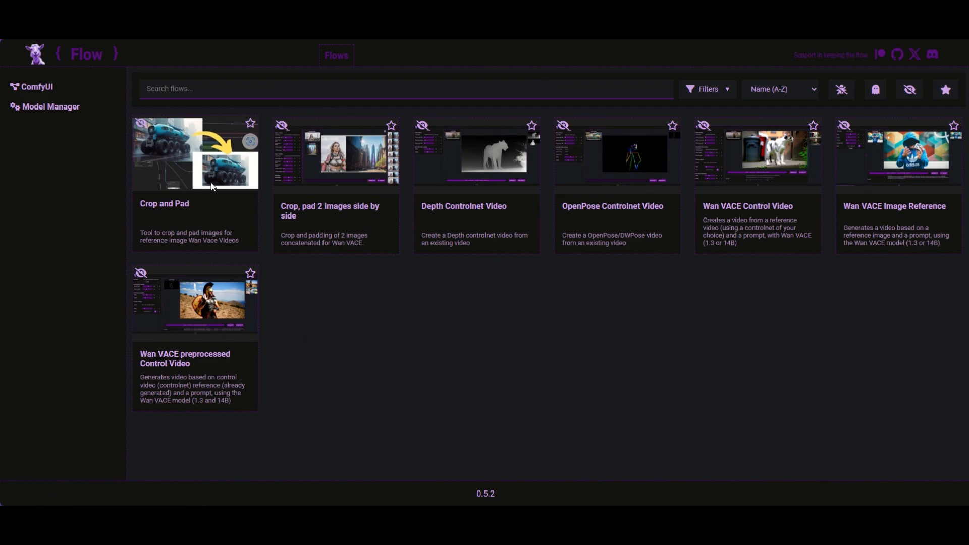
# Load the blue truck image in the Crop and Pad flow, set extra padding to 64 and generate the padded image.
pyautogui.click(209, 210)
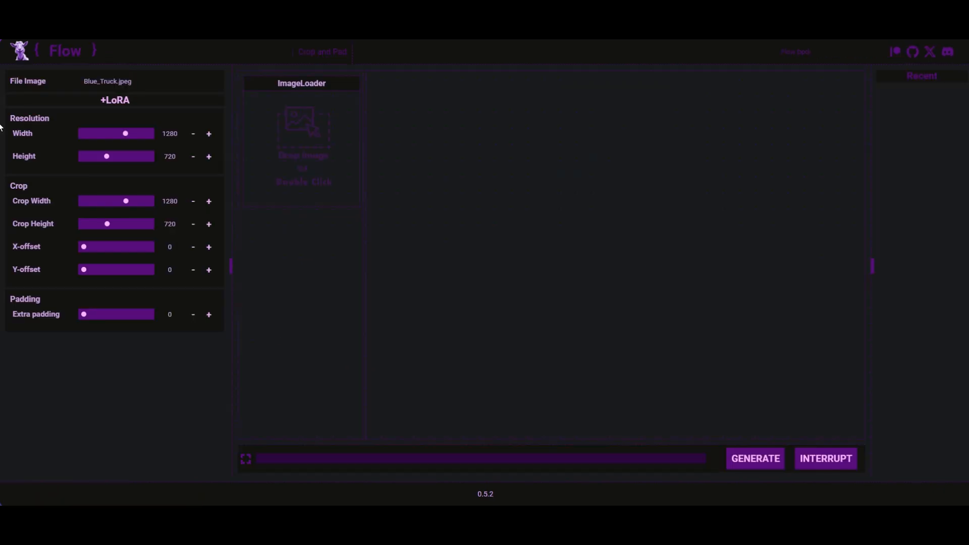
pyautogui.moveTo(217, 355); pyautogui.dragTo(309, 172)
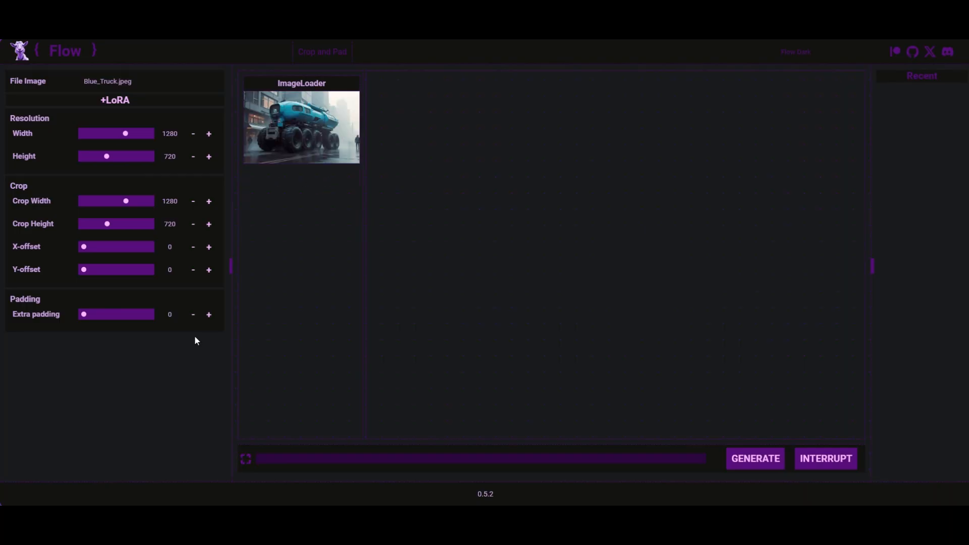
pyautogui.click(209, 314)
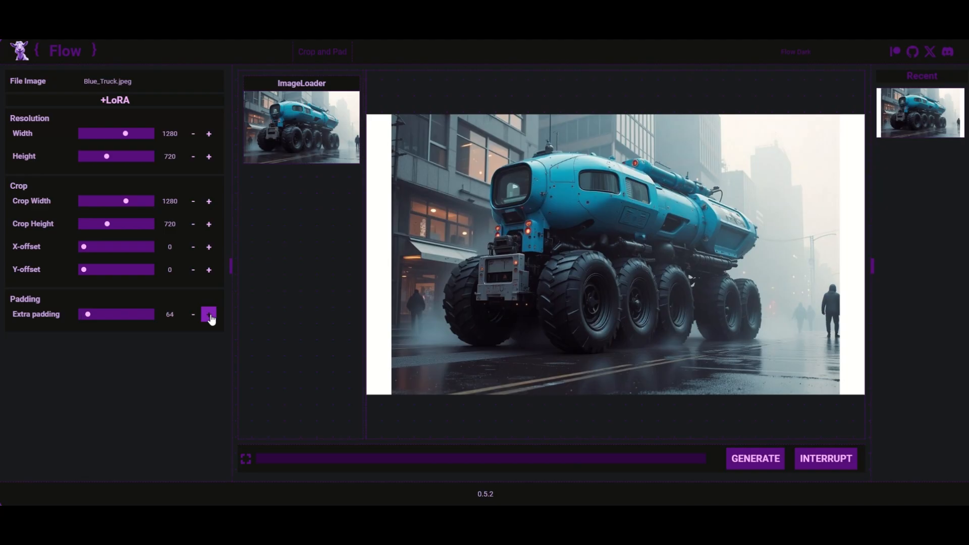
pyautogui.click(755, 459)
# Try an X-offset of 96, a Y-offset of 64 and a narrower crop width, generating the image after each change.
pyautogui.click(209, 247)
pyautogui.click(756, 459)
pyautogui.click(209, 270)
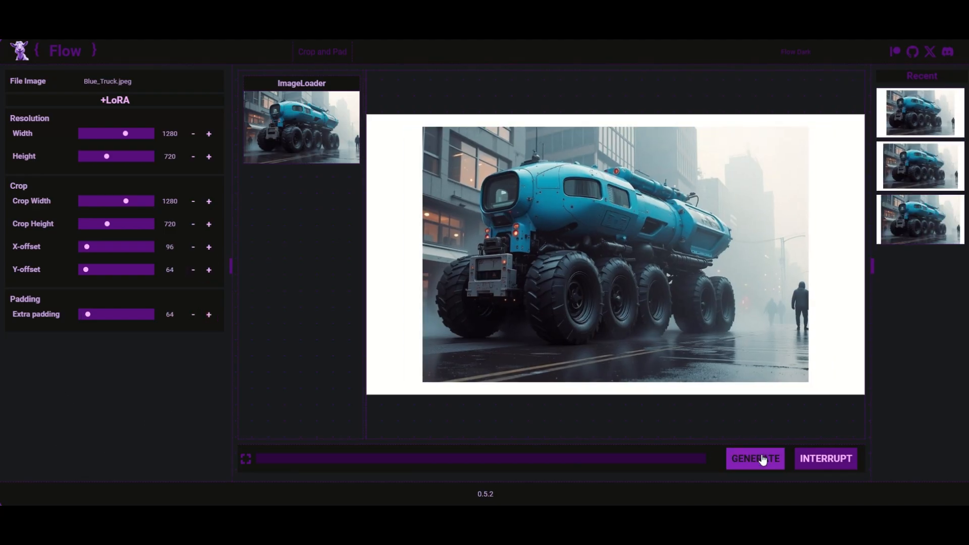
pyautogui.click(762, 458)
pyautogui.moveTo(125, 202); pyautogui.dragTo(106, 202)
pyautogui.click(755, 459)
# Set the crop width to 1280, both offsets to 0 and extra padding to 48, and regenerate the truck image.
pyautogui.doubleClick(170, 201)
pyautogui.write('1280')
pyautogui.doubleClick(169, 247)
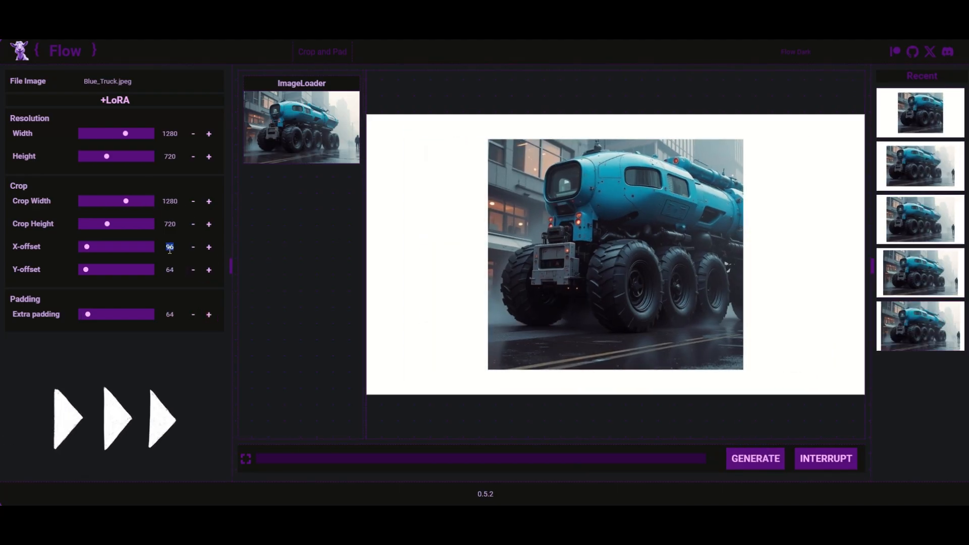
pyautogui.write('0')
pyautogui.doubleClick(169, 270)
pyautogui.write('0')
pyautogui.click(193, 315)
pyautogui.click(781, 466)
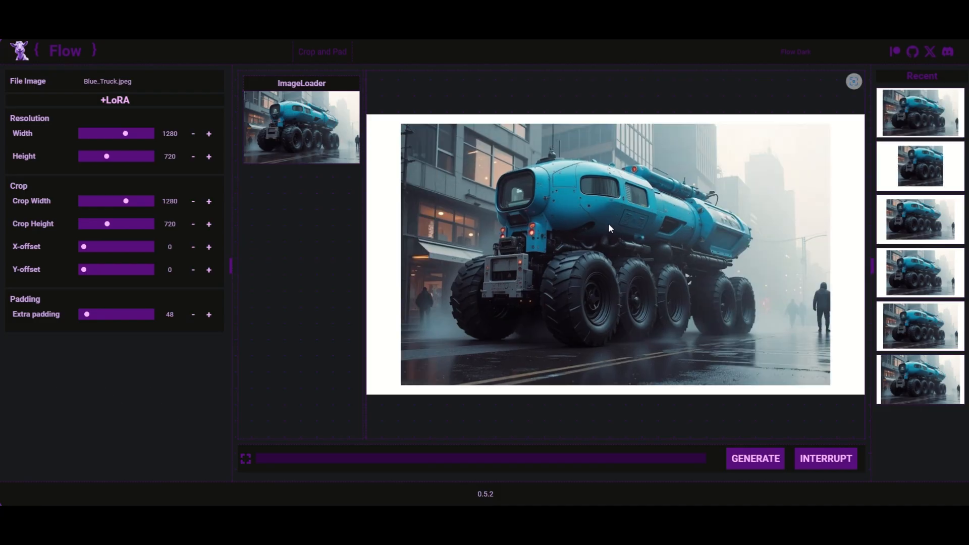
# Save the padded truck image to disk and close the downloads list.
pyautogui.rightClick(609, 227)
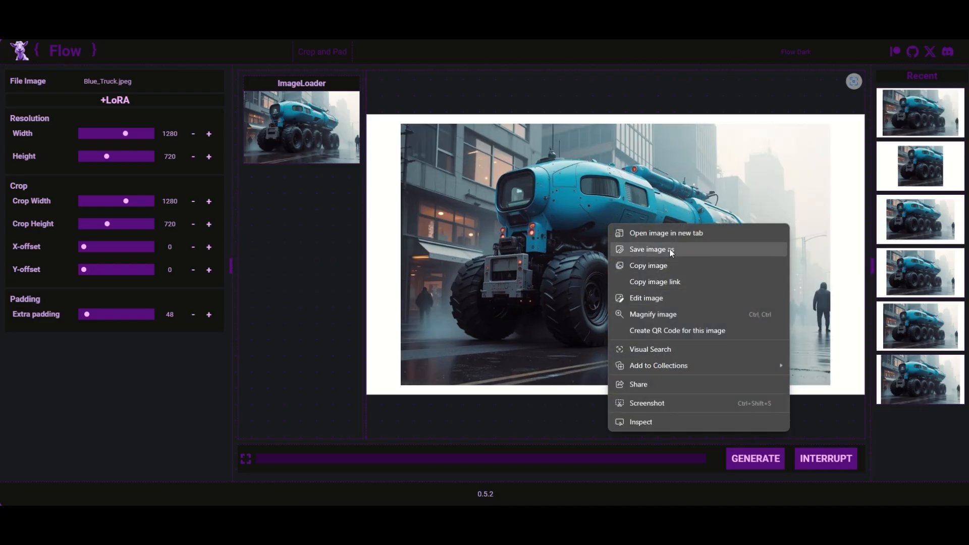
pyautogui.click(575, 217)
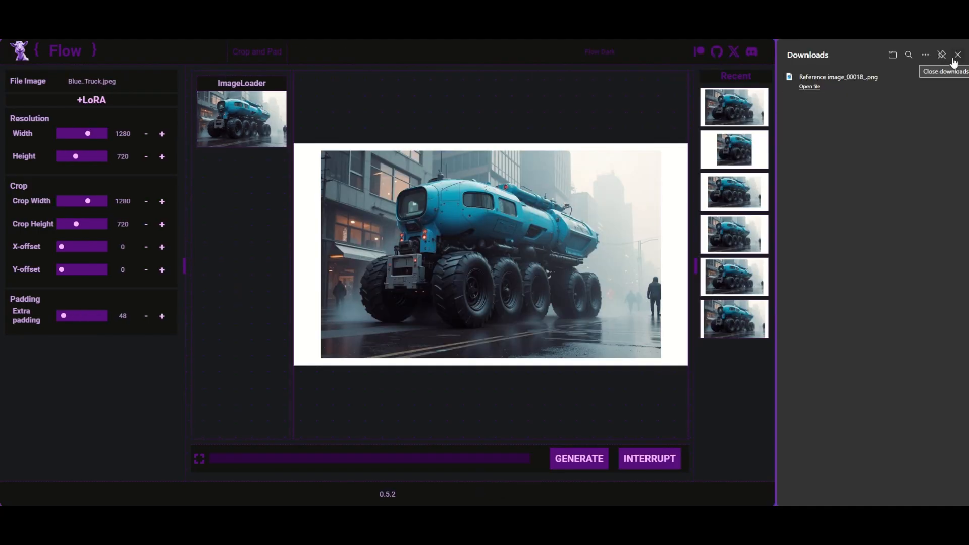
pyautogui.click(953, 59)
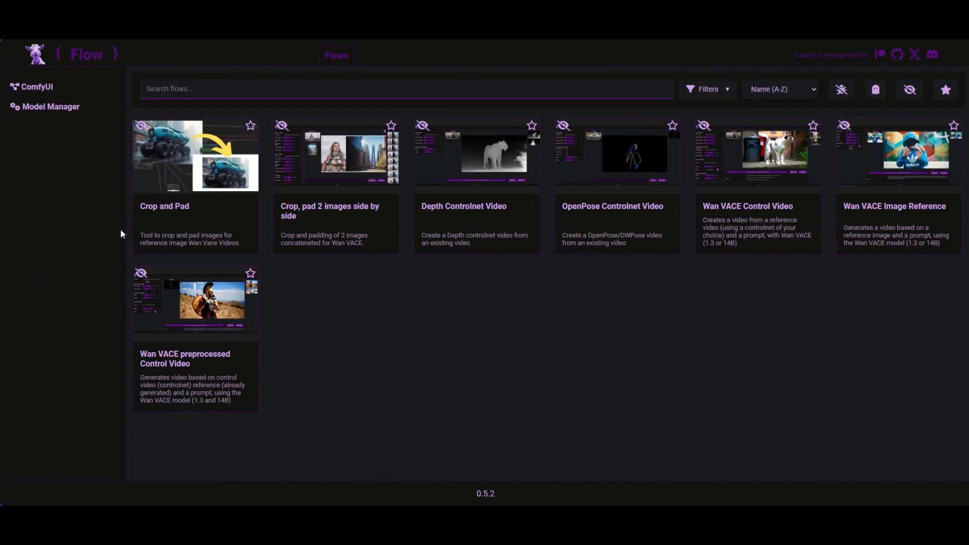
# In the flow that crops and pads two images side by side, choose PD1452MZ0A5S5CJ3RNREQ06B10.jfif as Image 1 and generate the result.
pyautogui.click(346, 158)
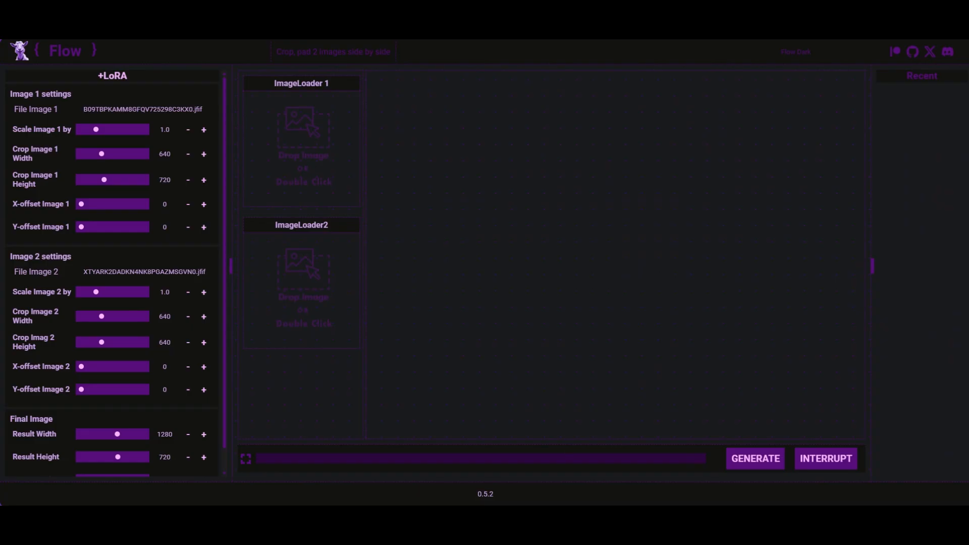
pyautogui.click(133, 110)
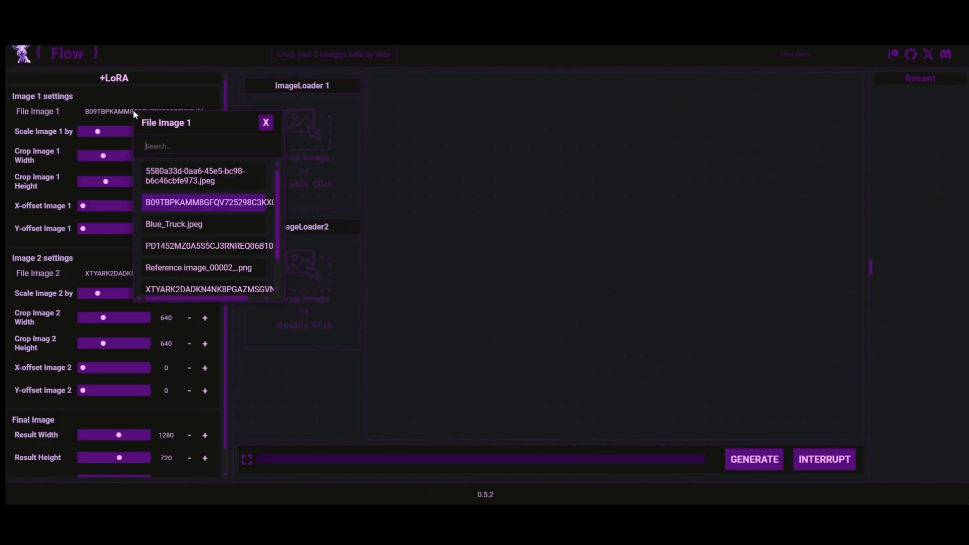
pyautogui.click(204, 246)
pyautogui.scroll(-1, 136, 212)
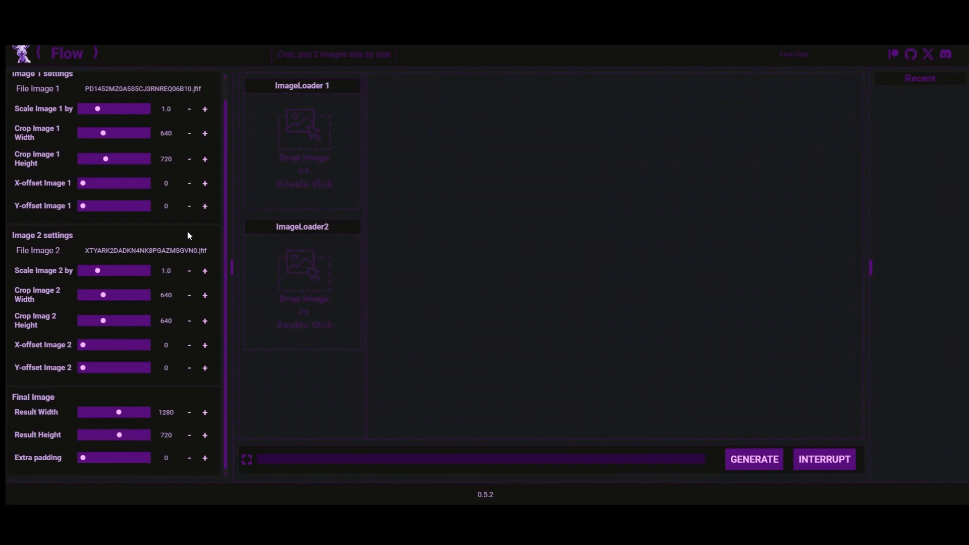
pyautogui.scroll(1, 188, 232)
pyautogui.click(742, 460)
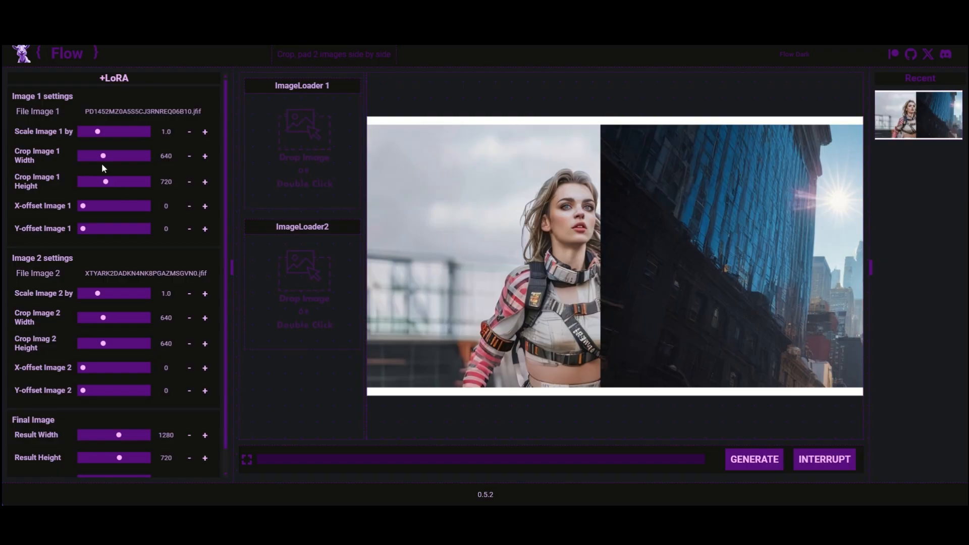
# Set Image 1's X-offset to 128 and regenerate the side-by-side image.
pyautogui.click(205, 206)
pyautogui.click(205, 206)
pyautogui.click(754, 459)
# Scale Image 2 by 0.6 and regenerate the side-by-side image.
pyautogui.click(189, 293)
pyautogui.click(189, 294)
pyautogui.click(189, 294)
pyautogui.click(189, 294)
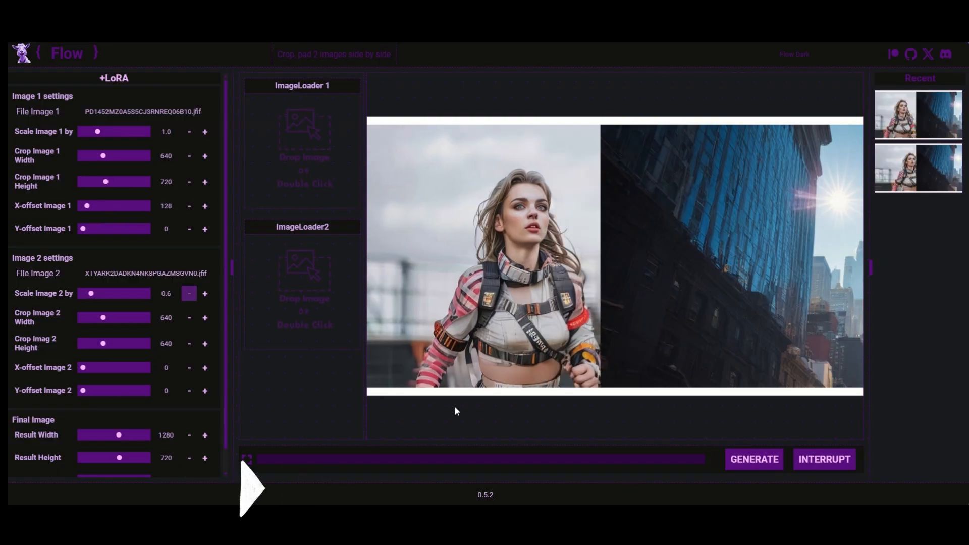
pyautogui.click(754, 459)
# Shift Image 2's crop to an X-offset of 112, regenerating the combined image to check the framing.
pyautogui.click(205, 368)
pyautogui.click(205, 368)
pyautogui.click(755, 459)
pyautogui.click(205, 368)
pyautogui.click(755, 460)
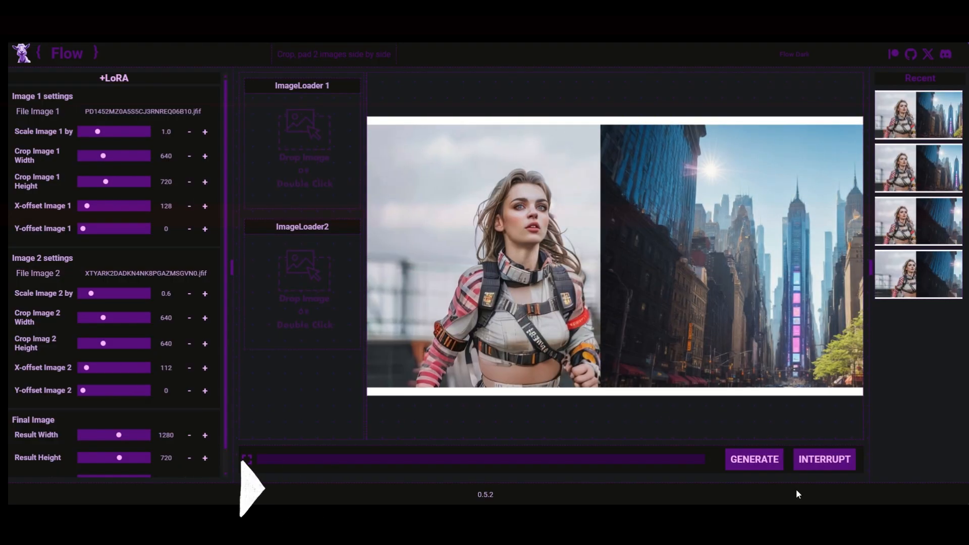
# Increase Image 1's X-offset to 192, regenerating the combined image to check the woman's position.
pyautogui.click(205, 206)
pyautogui.click(205, 207)
pyautogui.click(749, 463)
pyautogui.click(204, 208)
pyautogui.click(204, 207)
pyautogui.click(754, 460)
# Set Image 1's crop width to 592 and its X-offset to 208, and regenerate the combined image.
pyautogui.click(189, 157)
pyautogui.click(189, 157)
pyautogui.click(189, 156)
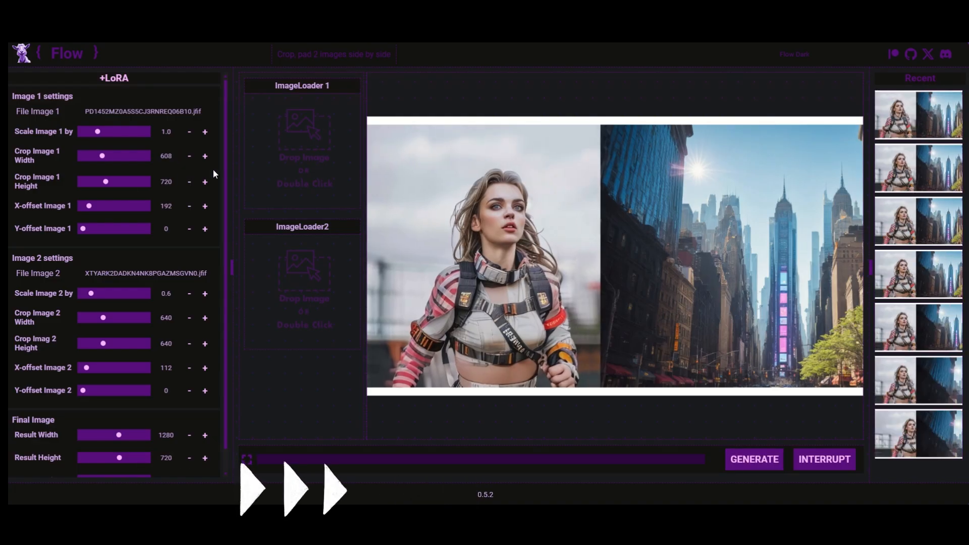
pyautogui.click(755, 459)
pyautogui.click(205, 206)
pyautogui.click(755, 459)
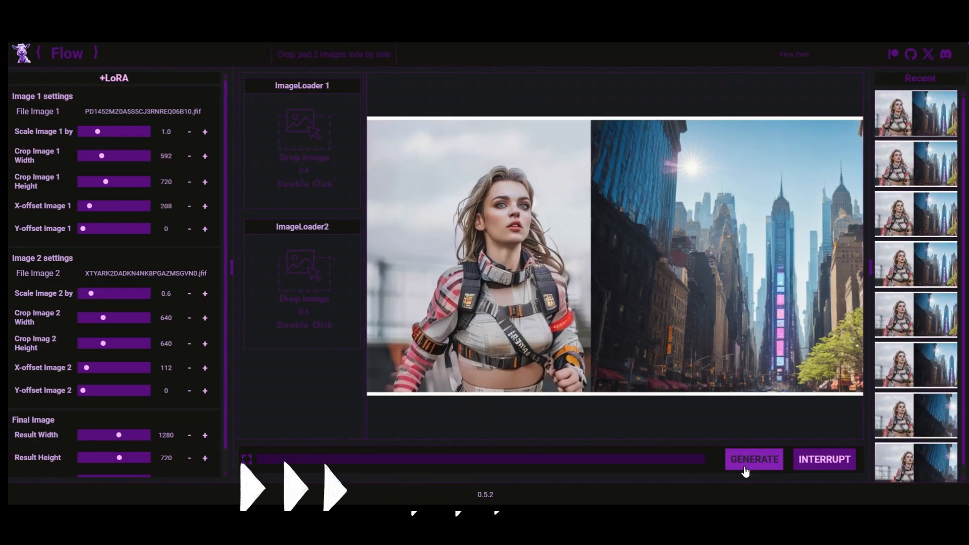
# Set Image 2's X-offset to 192, then regenerate and save the combined woman-and-city image.
pyautogui.click(205, 368)
pyautogui.click(204, 368)
pyautogui.click(205, 368)
pyautogui.click(754, 459)
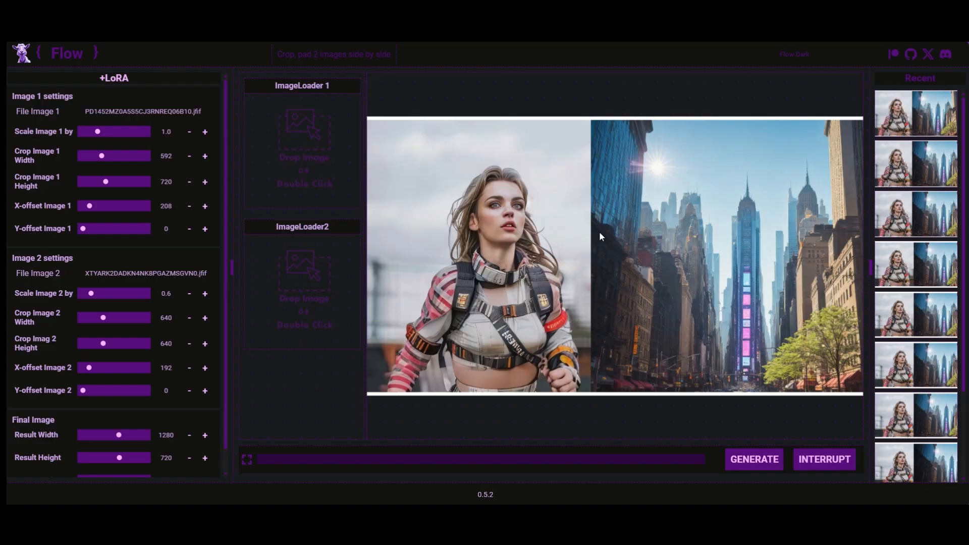
pyautogui.rightClick(621, 228)
pyautogui.click(664, 258)
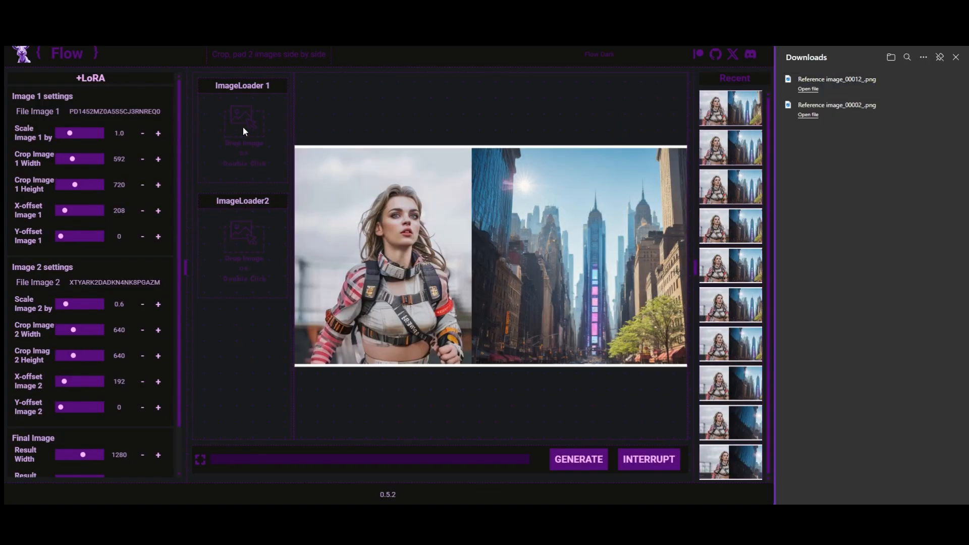
# Load the saved combined image in the Wan VACE Image Reference flow and set 81 frames, 20 sampler steps and a new random seed.
pyautogui.click(77, 57)
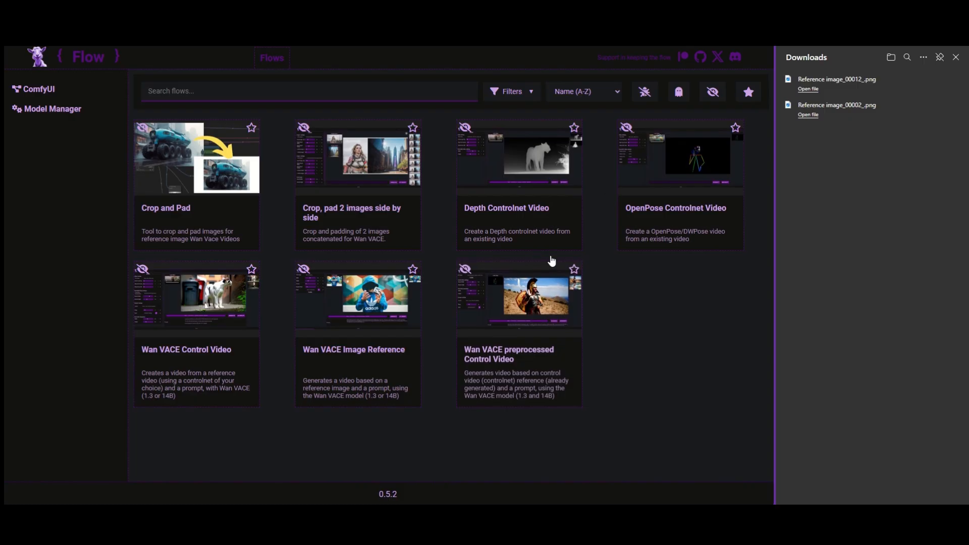
pyautogui.click(359, 303)
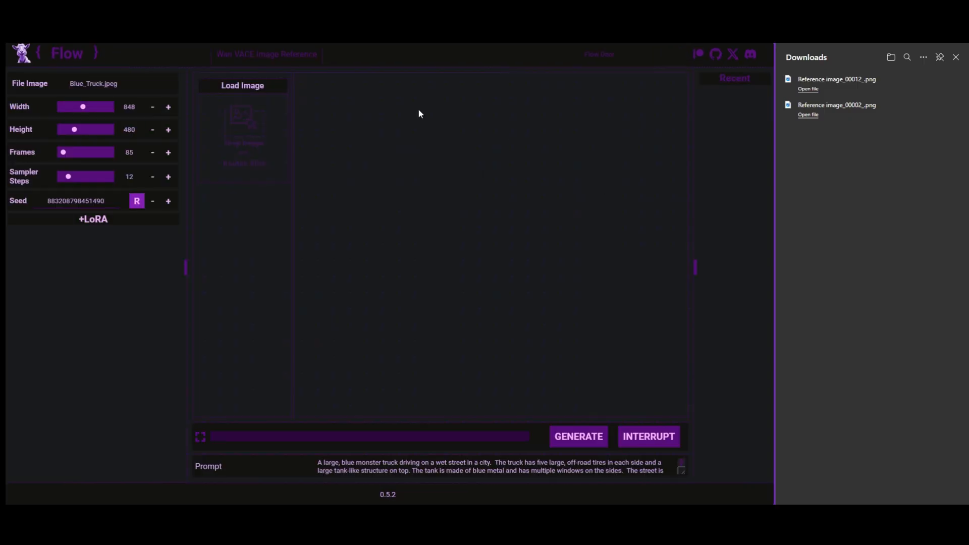
pyautogui.moveTo(833, 96); pyautogui.dragTo(253, 135)
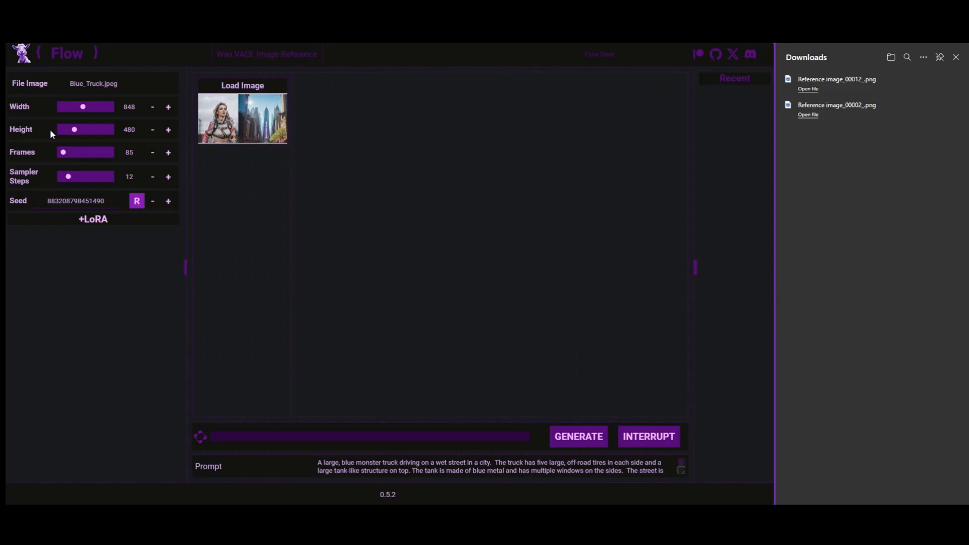
pyautogui.click(152, 152)
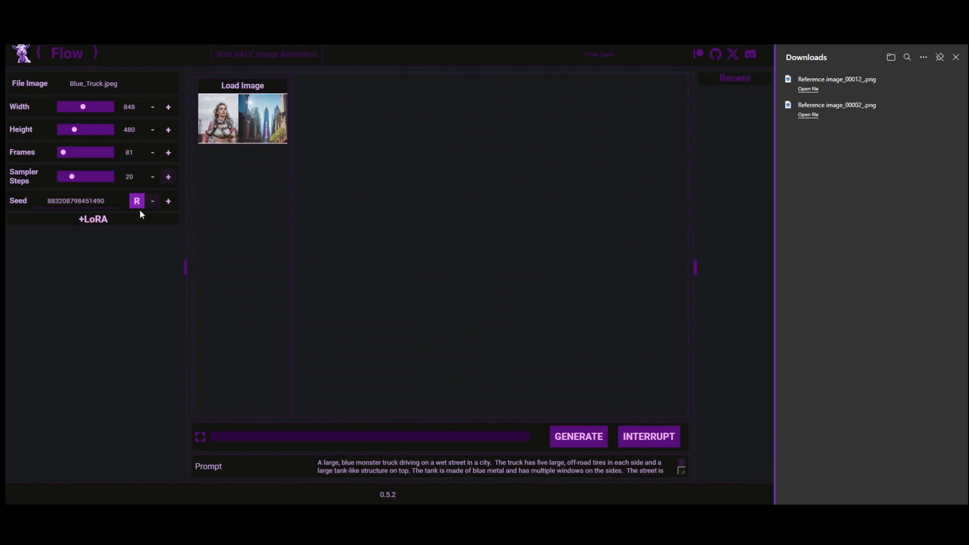
# Replace the prompt with the one starting "Videoshot of a young woman walking on a busy street in New York City" and generate the video.
pyautogui.moveTo(681, 470); pyautogui.dragTo(682, 501)
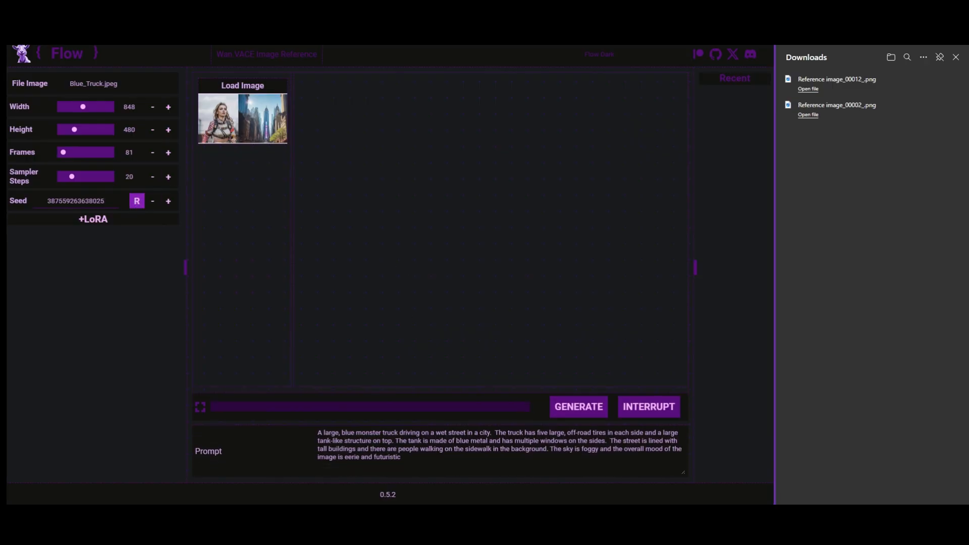
pyautogui.click(413, 466)
pyautogui.hotkey('ctrl', 'a')
pyautogui.hotkey('ctrl', 'v')
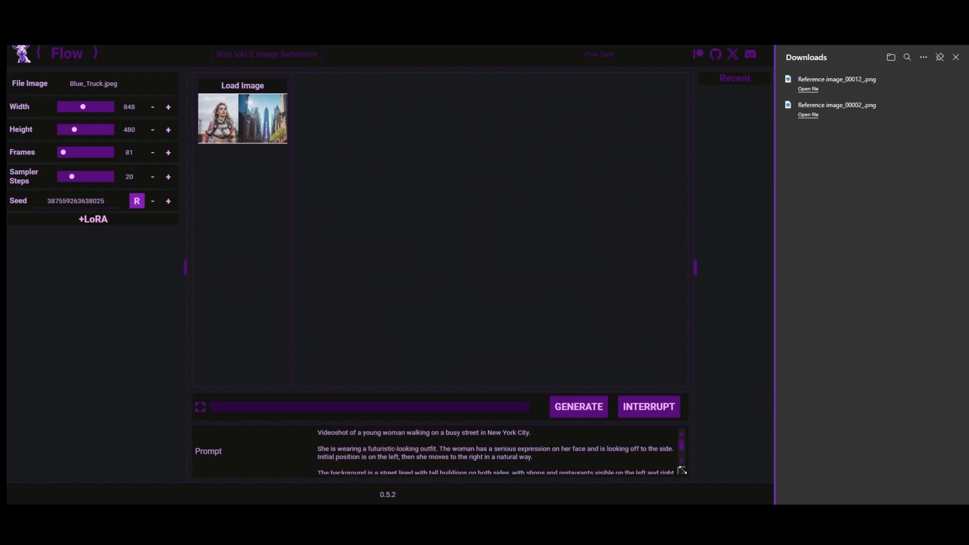
pyautogui.moveTo(682, 470); pyautogui.dragTo(681, 499)
pyautogui.click(578, 331)
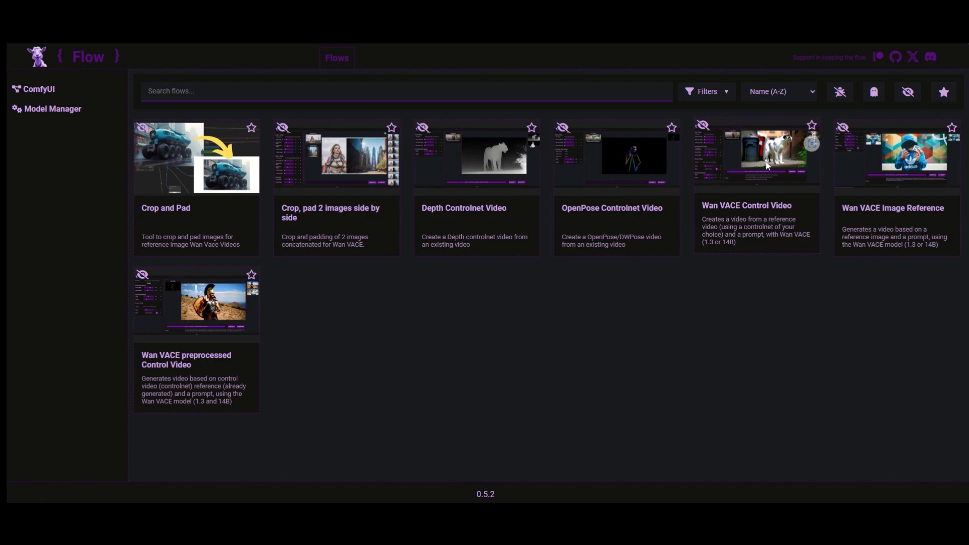
# Load the tiger video in the Wan VACE Control Video flow and preview it full screen.
pyautogui.click(767, 165)
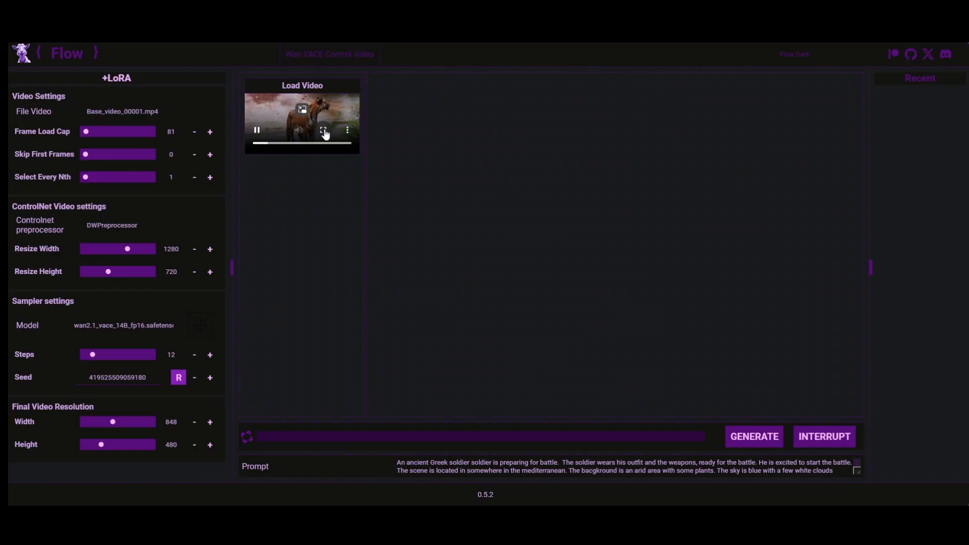
pyautogui.click(325, 133)
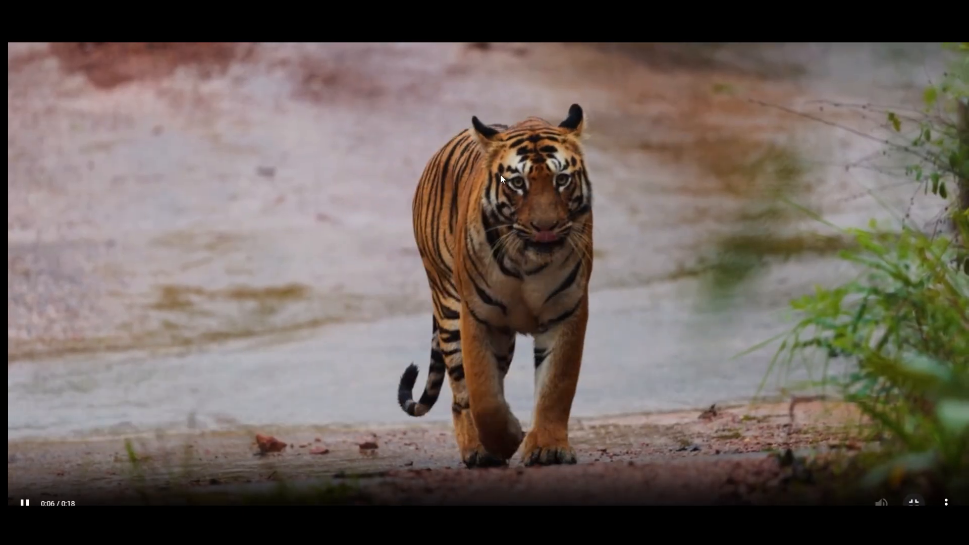
pyautogui.press('Escape')
# Set the control video to skip the first 90 frames and select every 2nd frame.
pyautogui.doubleClick(183, 156)
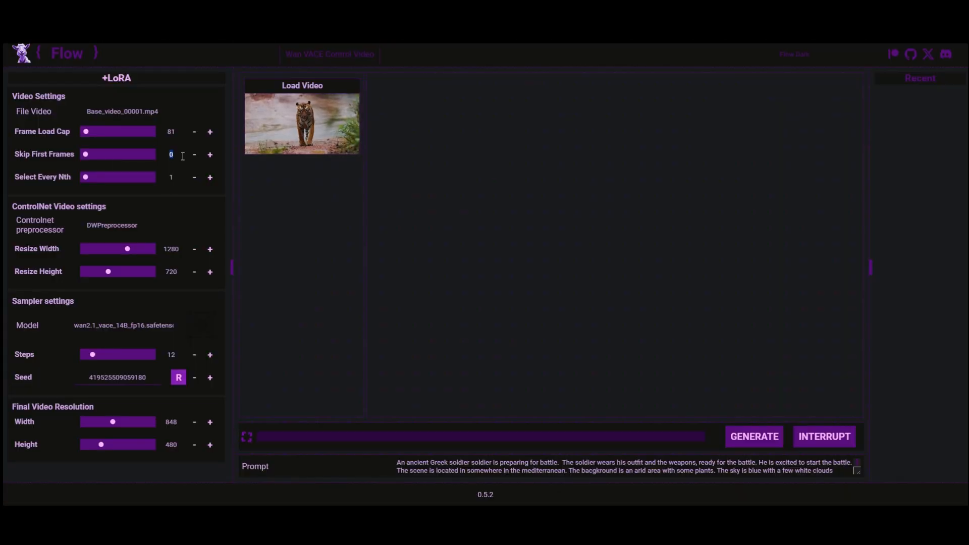
pyautogui.write('90')
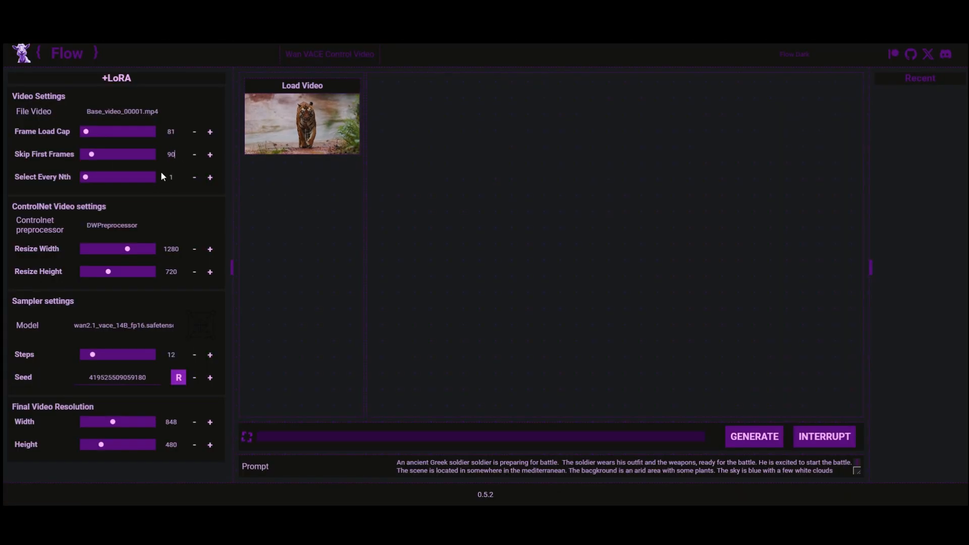
pyautogui.click(210, 177)
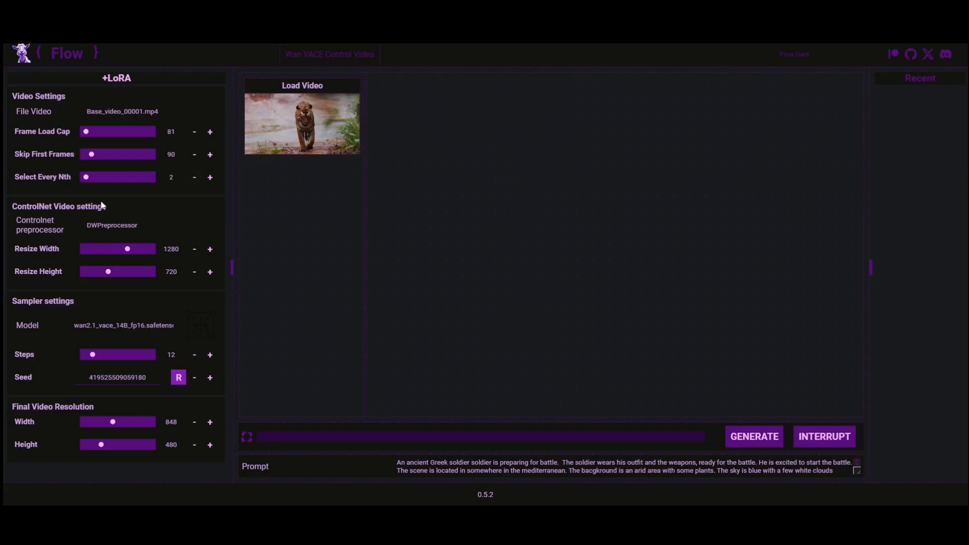
# Choose DepthAnythingV2Preprocessor as the ControlNet preprocessor and set 20 sampler steps with a new random seed.
pyautogui.click(126, 227)
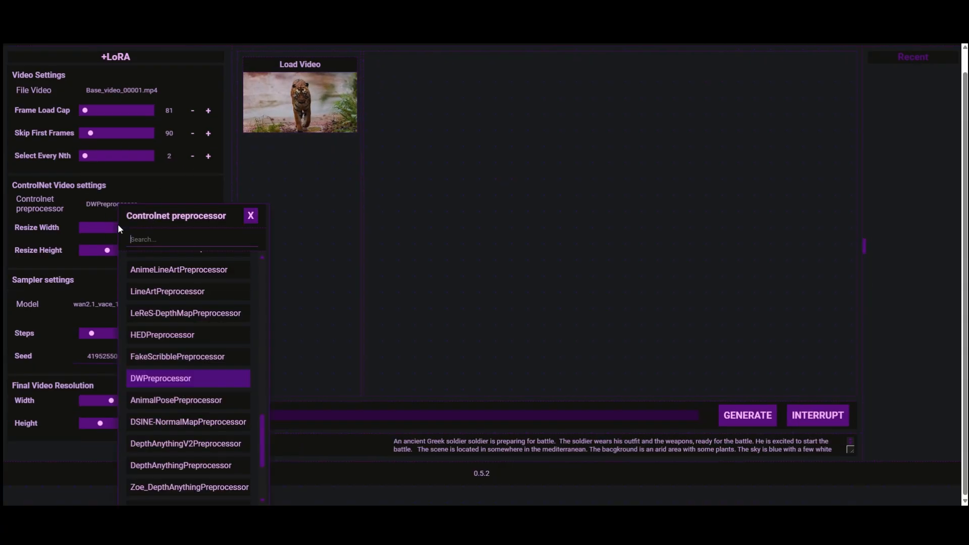
pyautogui.click(137, 237)
pyautogui.write('depth')
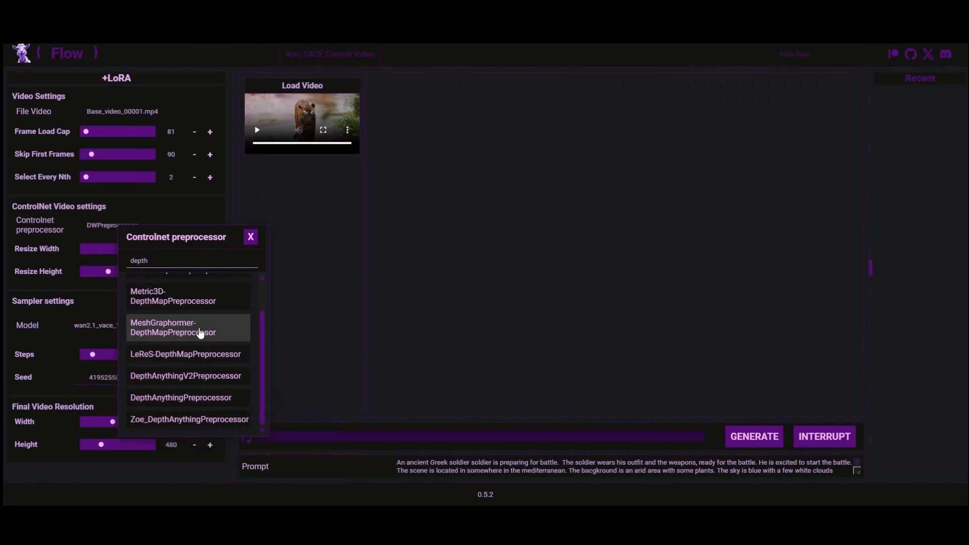
pyautogui.click(194, 376)
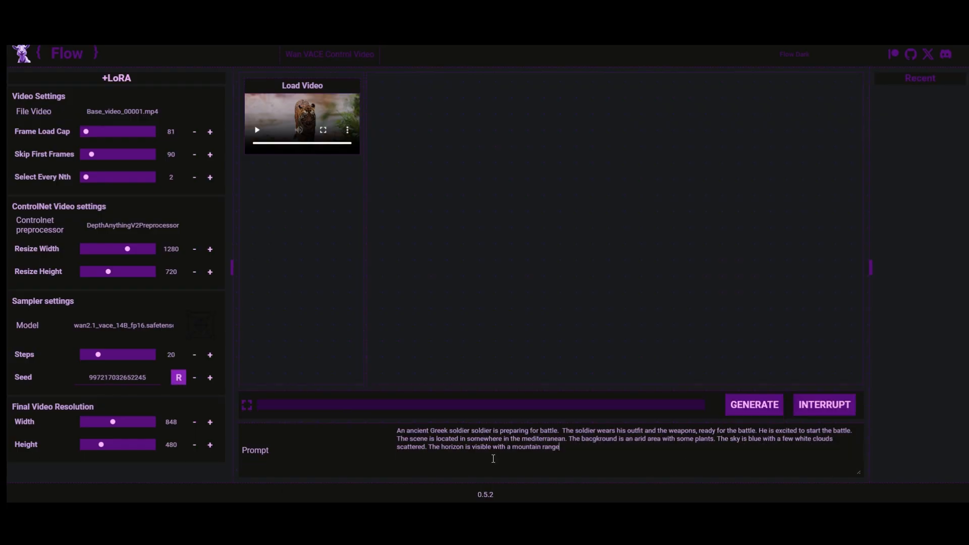
# Replace the prompt with a description of a grumpy white cat with black spots walking in a filthy New York City alley.
pyautogui.moveTo(493, 459); pyautogui.dragTo(315, 430)
pyautogui.write('A grumpy cat walking on an alley of New York City with trash cans in the background.  The cat i white with black spots. He walks slowly towards the camera.  In the background, the alley is filthy with a lot of garbage.')
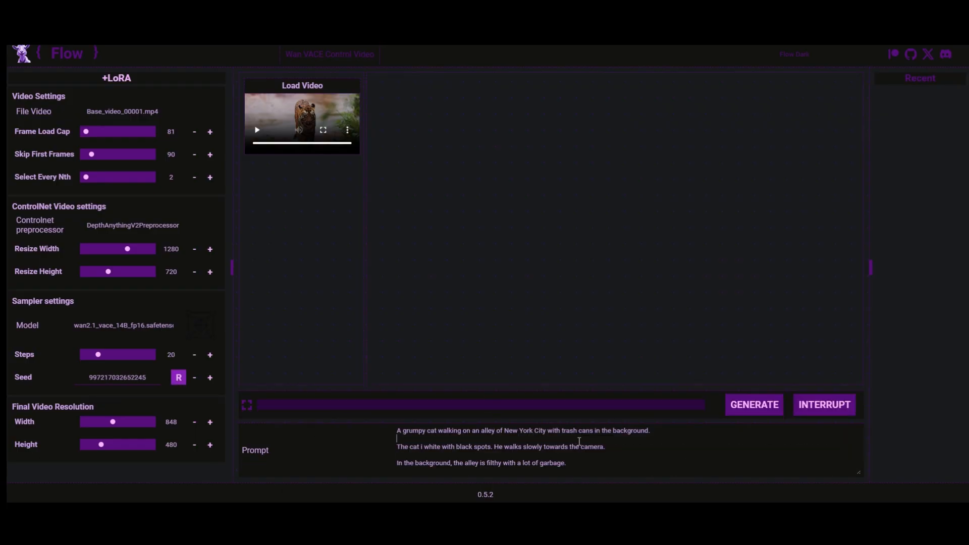
# Generate the grumpy cat video with the Wan VACE Control Video flow.
pyautogui.click(752, 406)
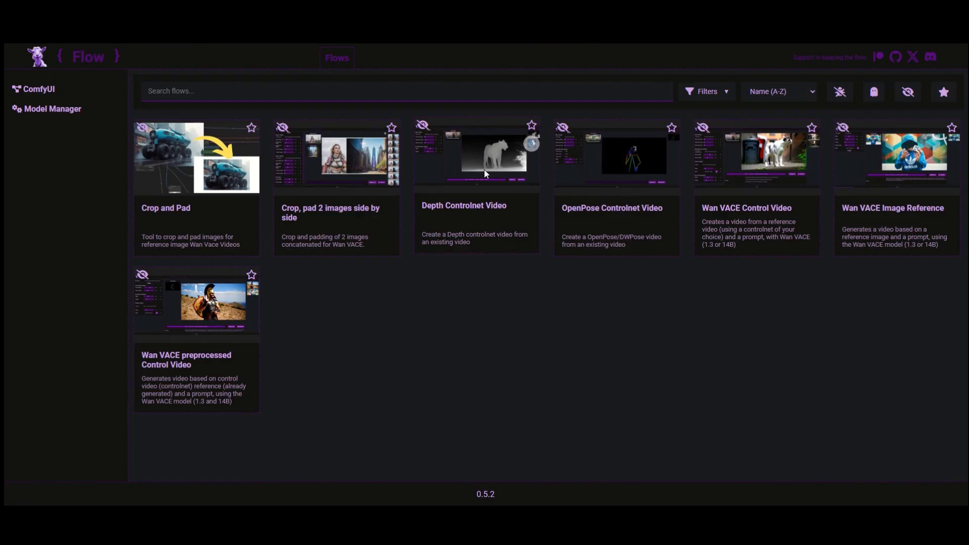
# Open the Depth Controlnet Video flow and choose Tiger_1366_720_24fps.mp4 as its video file.
pyautogui.click(484, 171)
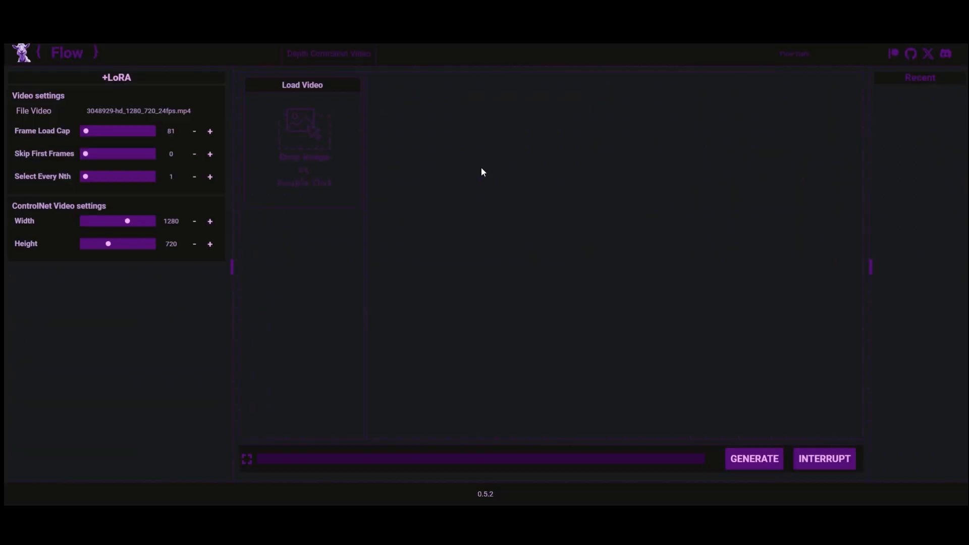
pyautogui.click(141, 115)
pyautogui.scroll(-1, 227, 195)
pyautogui.click(225, 221)
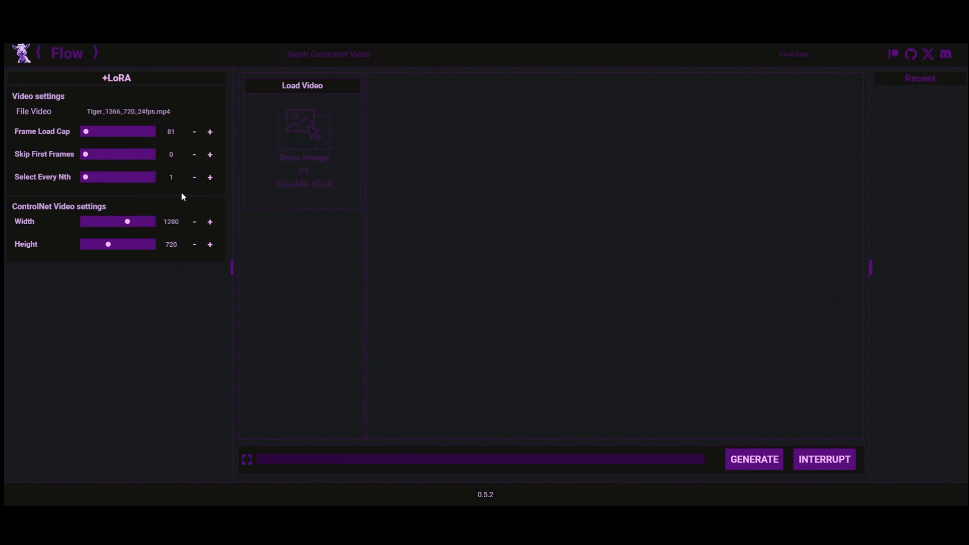
# Skip the first 90 frames, select every 2nd frame, and generate the depth ControlNet video.
pyautogui.click(170, 156)
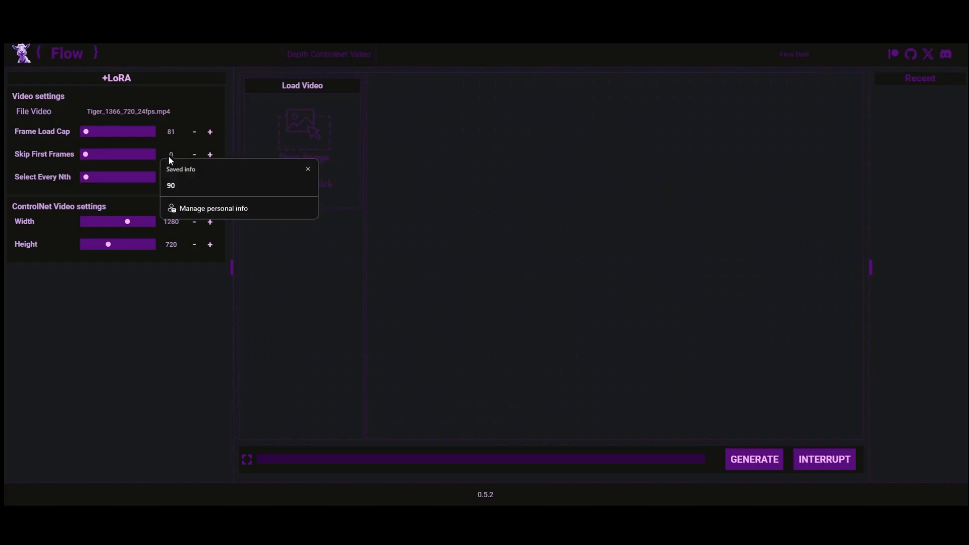
pyautogui.click(207, 184)
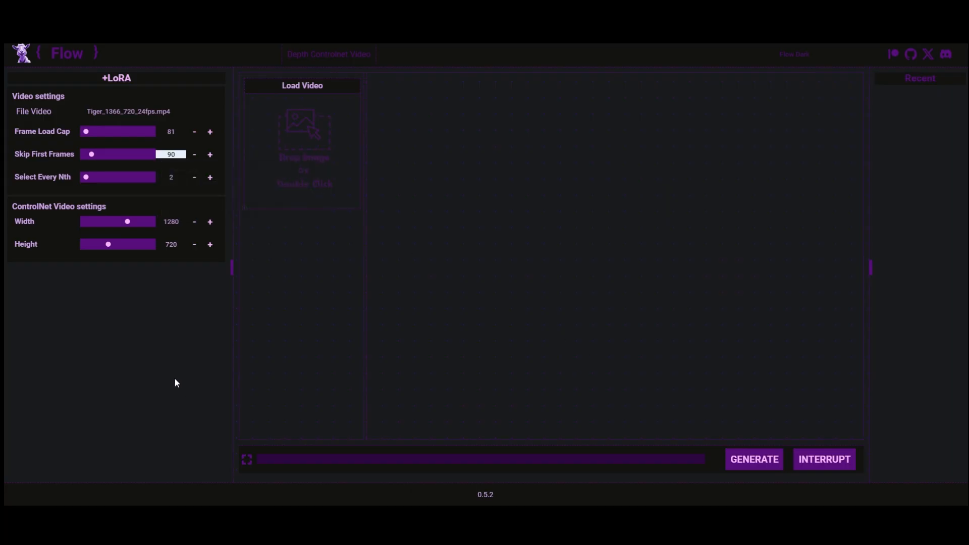
pyautogui.click(767, 459)
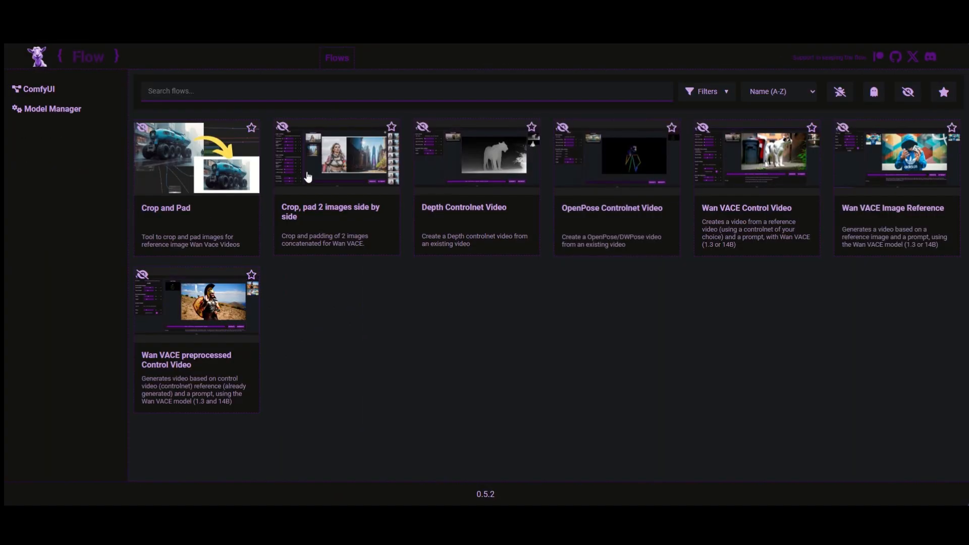
# Open the OpenPose Controlnet Video flow and examine the options for hand and body detection.
pyautogui.click(620, 228)
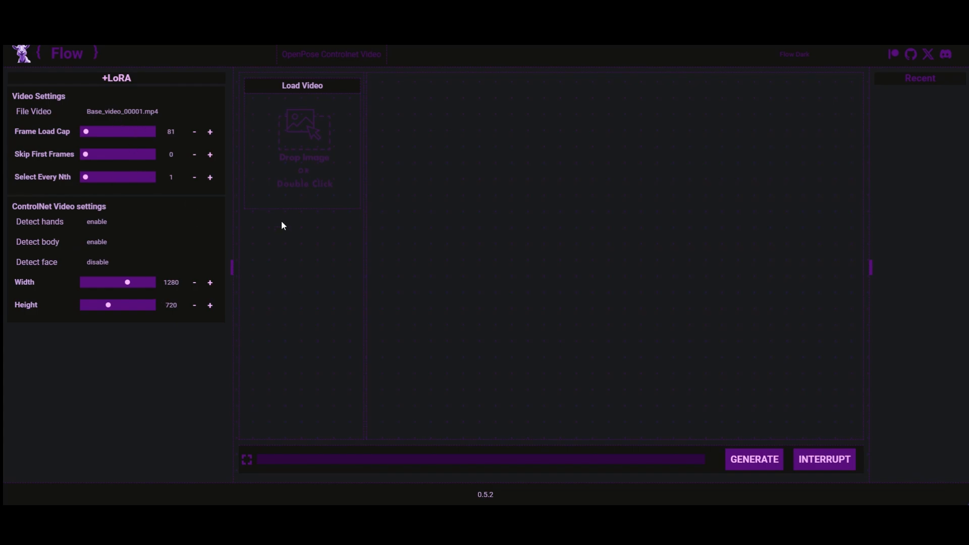
pyautogui.click(124, 223)
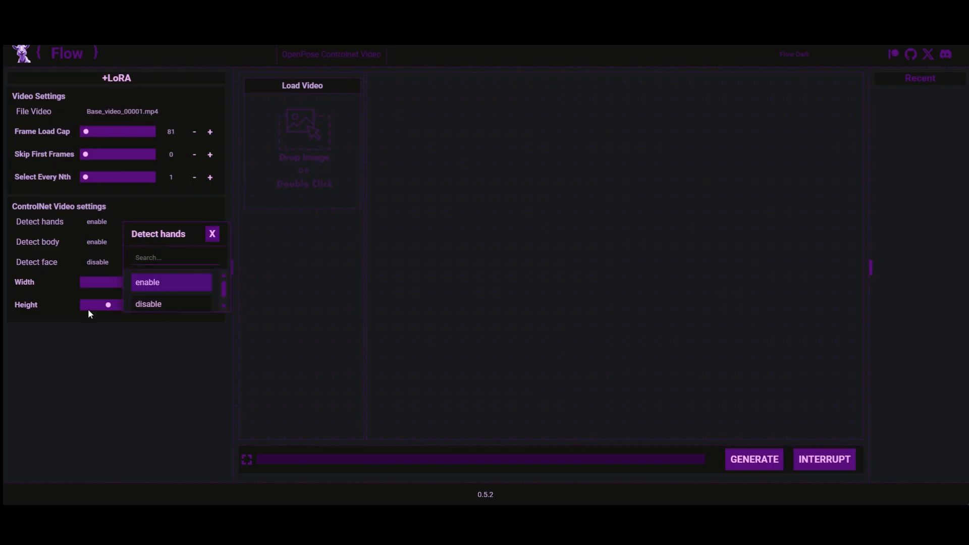
pyautogui.click(212, 233)
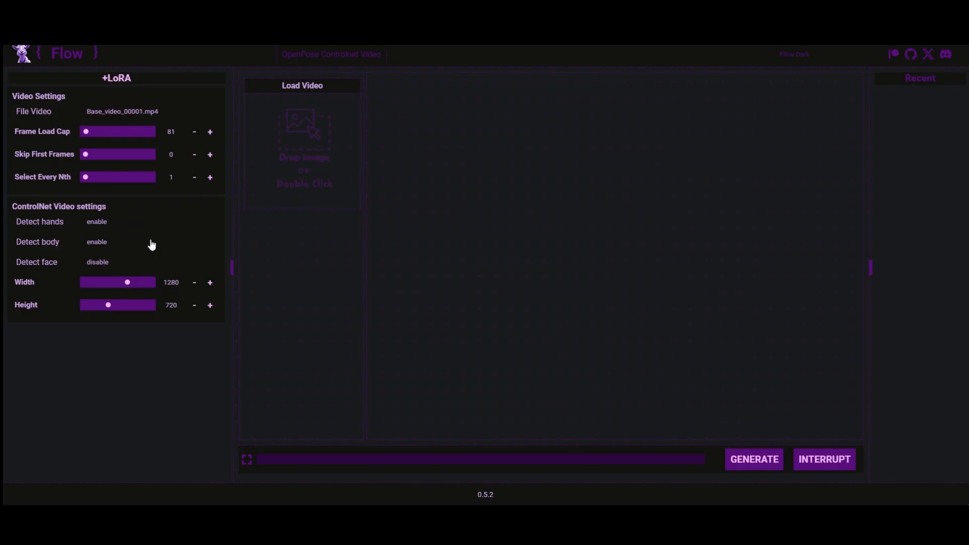
pyautogui.click(151, 245)
pyautogui.click(328, 293)
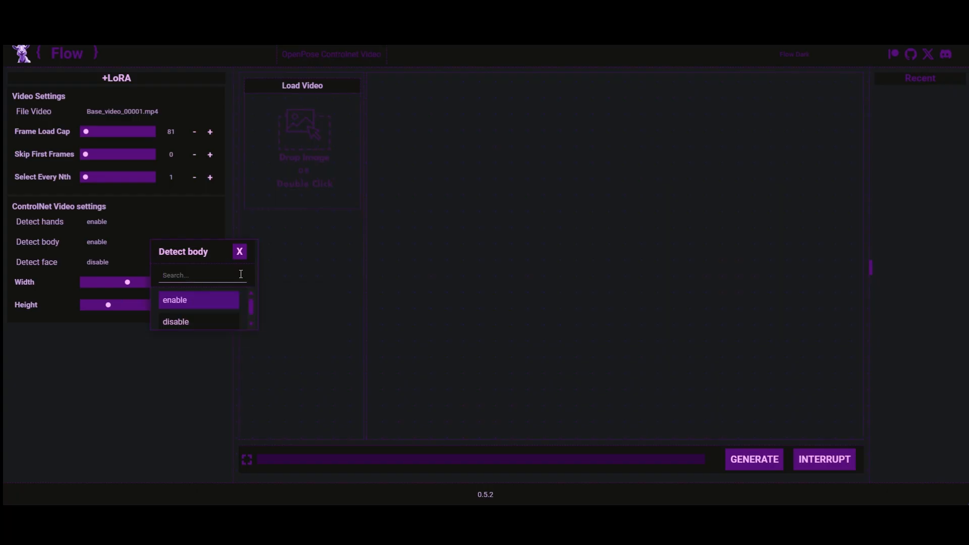
pyautogui.click(240, 252)
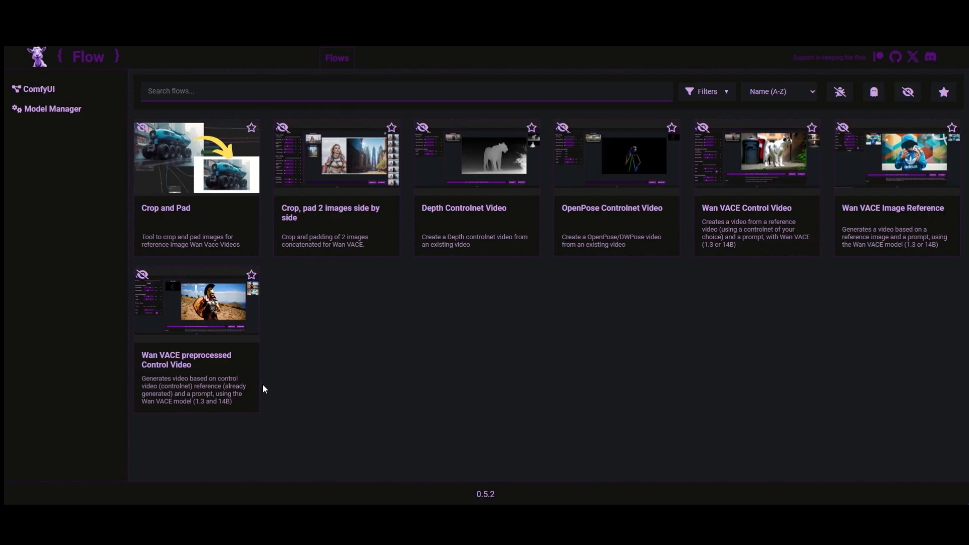
# Load the OpenPose skeleton video in the Wan VACE preprocessed Control Video flow and generate the Greek soldier video.
pyautogui.click(216, 317)
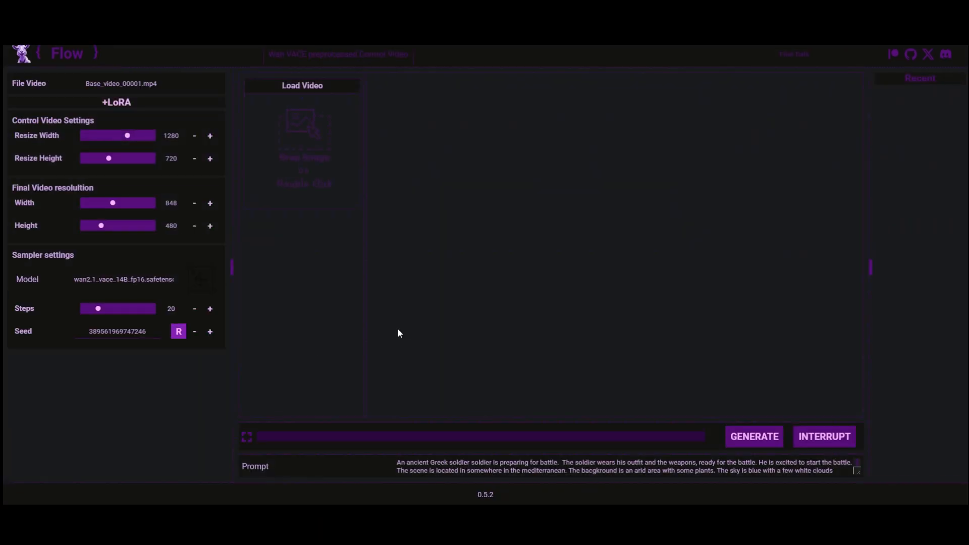
pyautogui.doubleClick(296, 154)
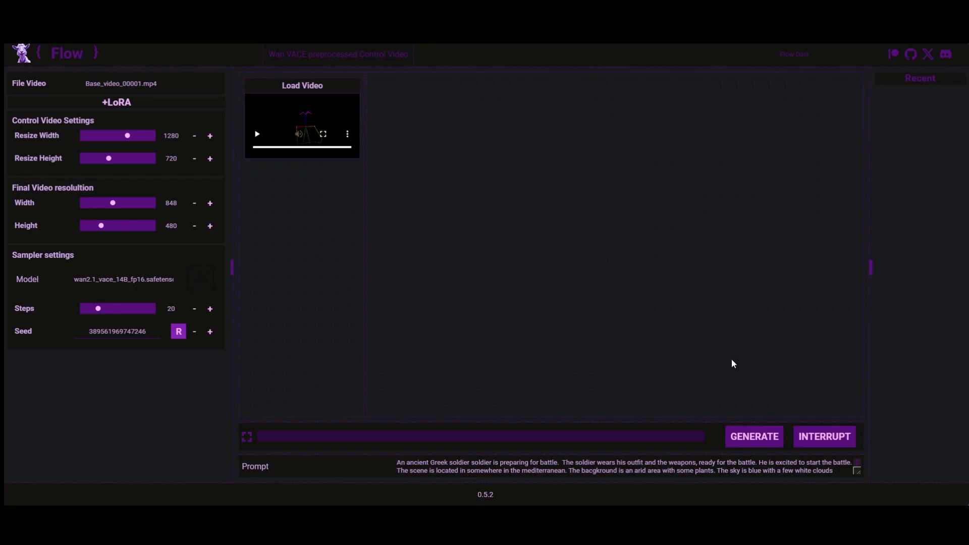
pyautogui.click(757, 438)
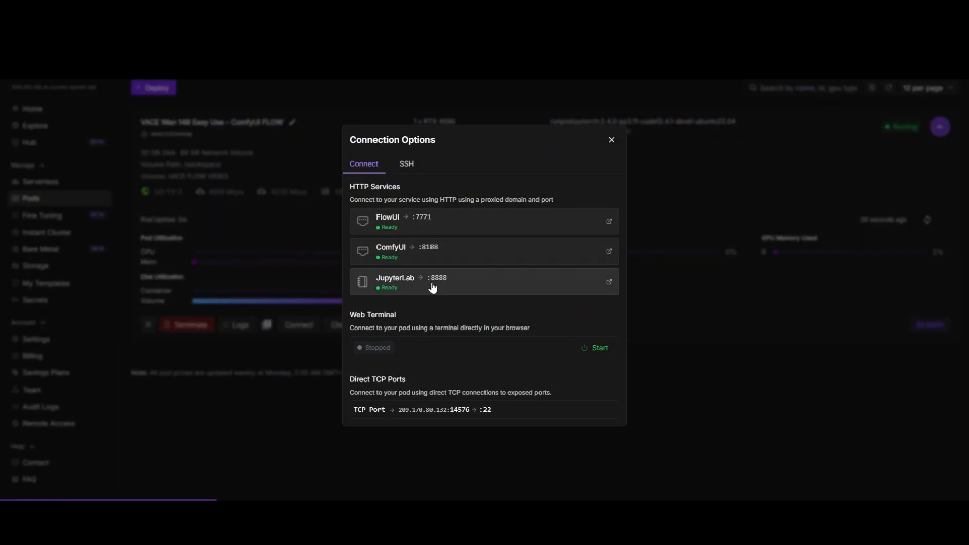
# Open JupyterLab from the pod's connection options and widen the file browser to show full names in ComfyUI/output.
pyautogui.click(432, 286)
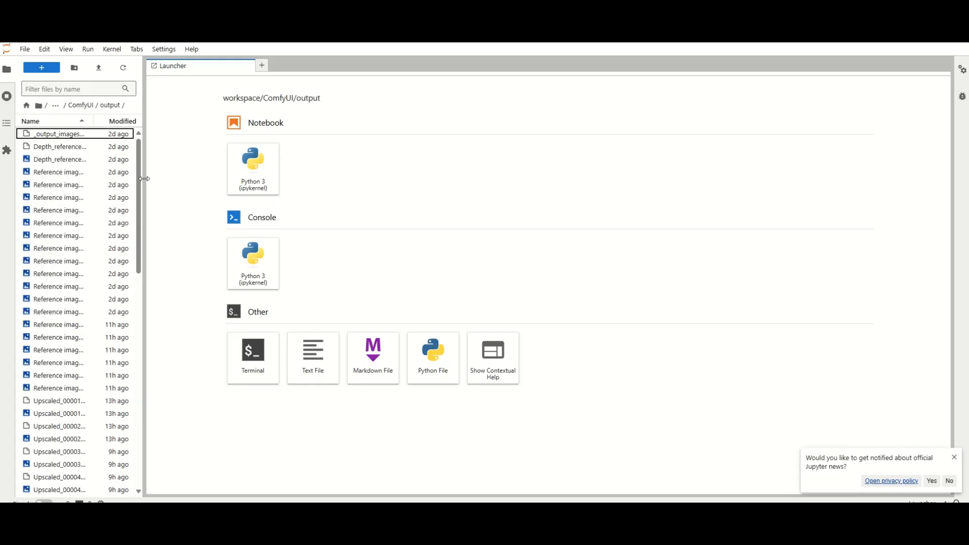
pyautogui.moveTo(144, 179); pyautogui.dragTo(303, 195)
pyautogui.scroll(-3, 108, 229)
pyautogui.scroll(3, 138, 247)
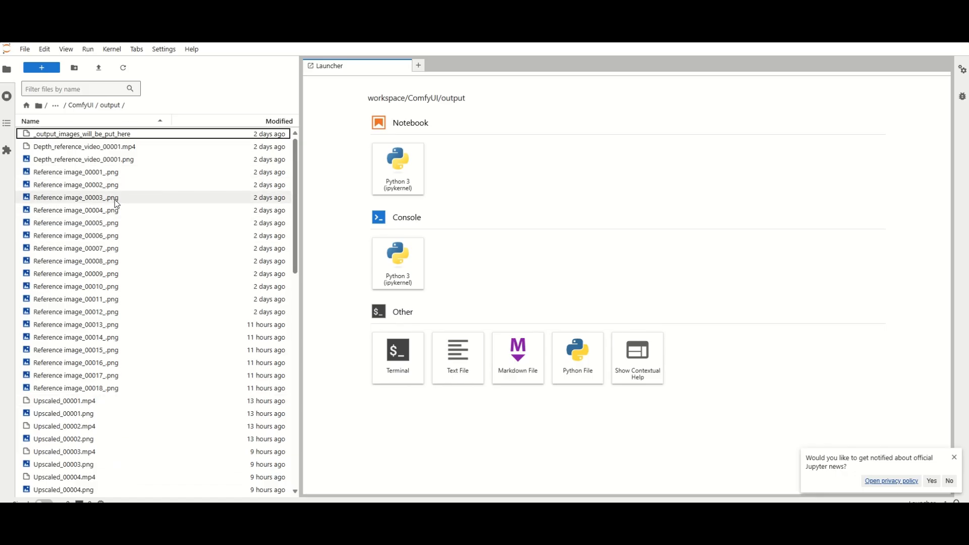
# Preview Reference image_00001_.png, close it, and look through the generated files in the ComfyUI output folder.
pyautogui.doubleClick(110, 172)
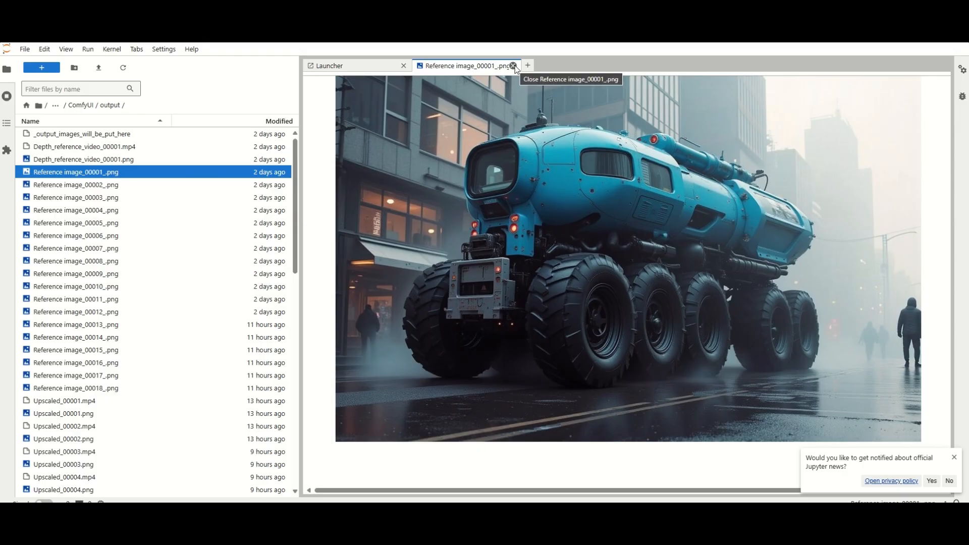
pyautogui.click(514, 66)
pyautogui.scroll(-10, 123, 252)
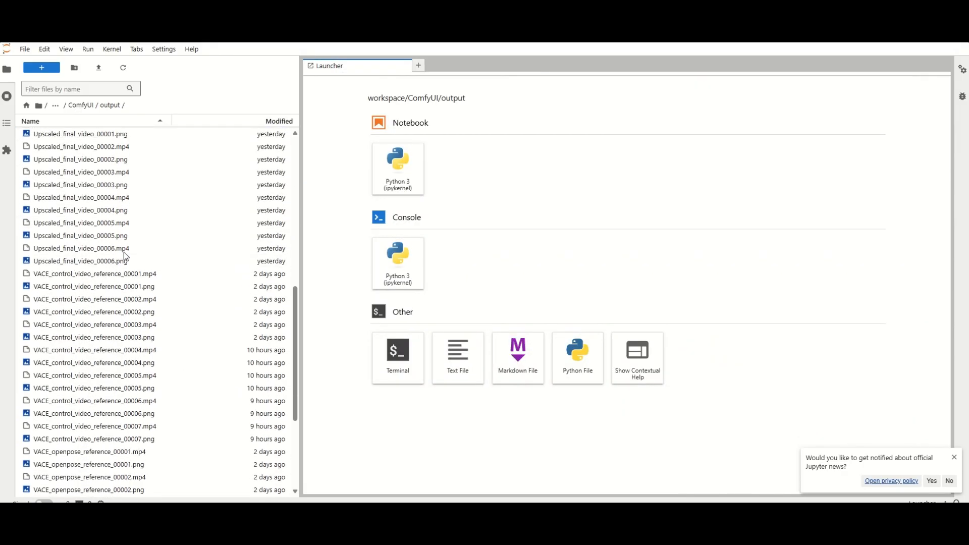
pyautogui.scroll(-5, 110, 309)
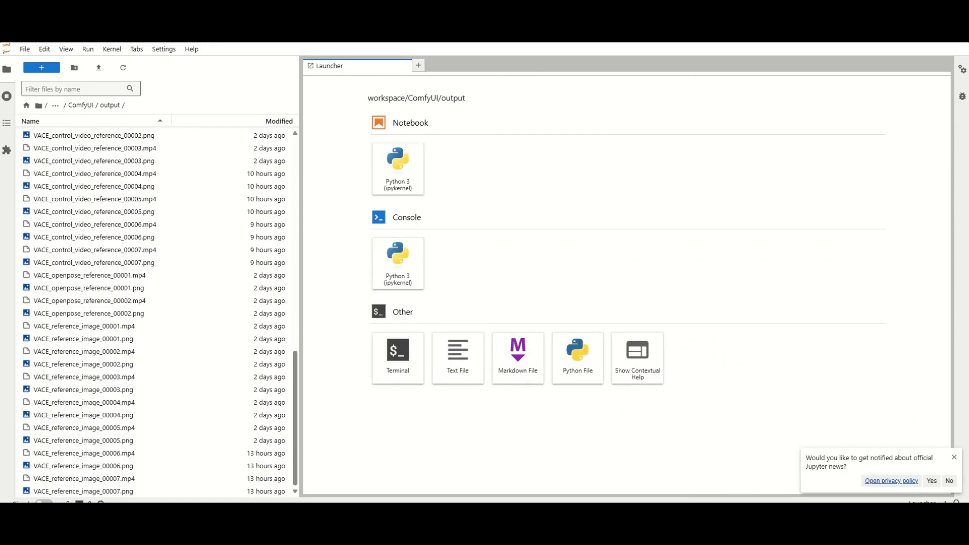